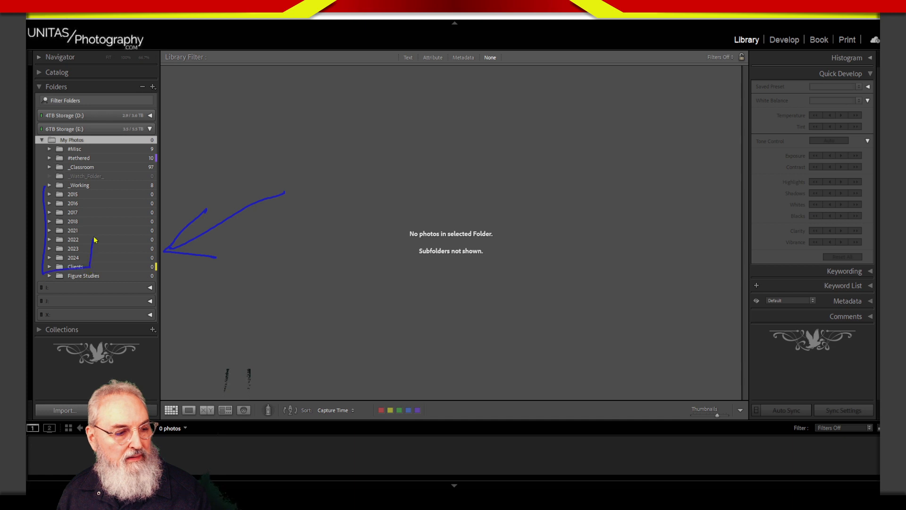
# - Create a folder named 2025 inside the My Photos folder
pyautogui.press('Escape')
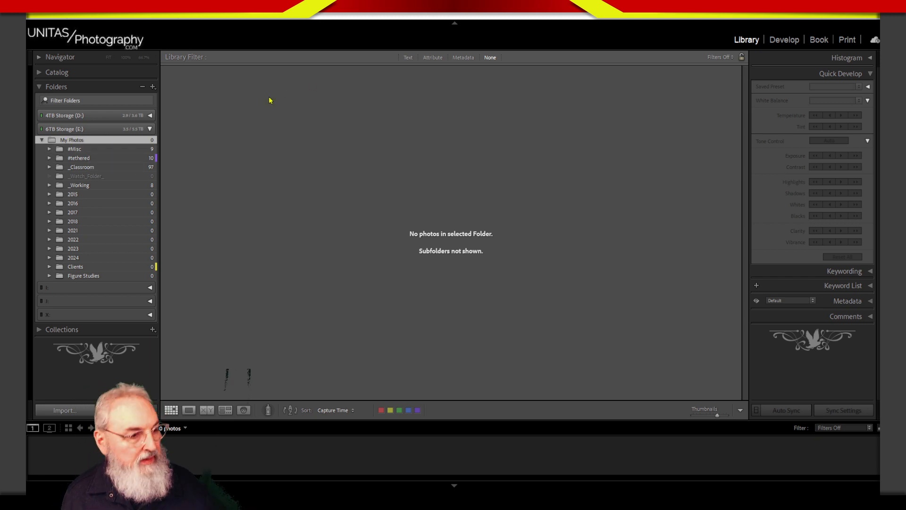
pyautogui.rightClick(98, 141)
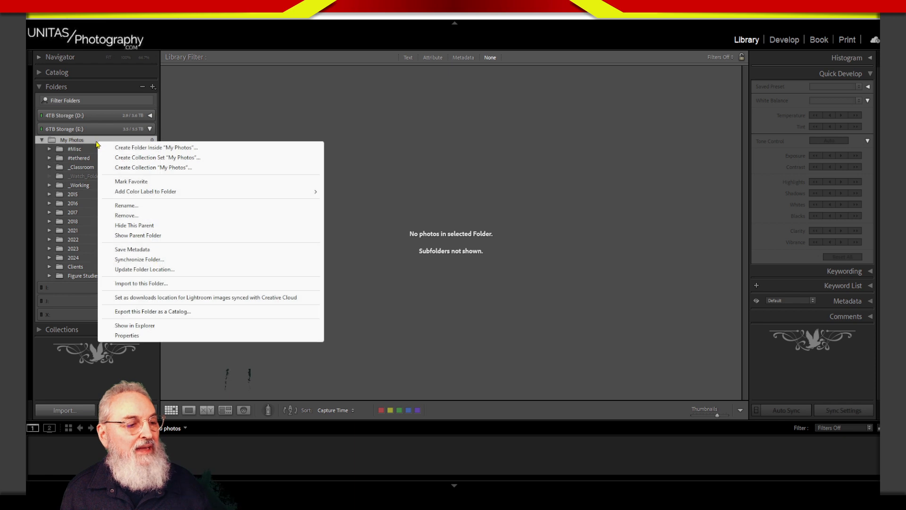
pyautogui.click(201, 148)
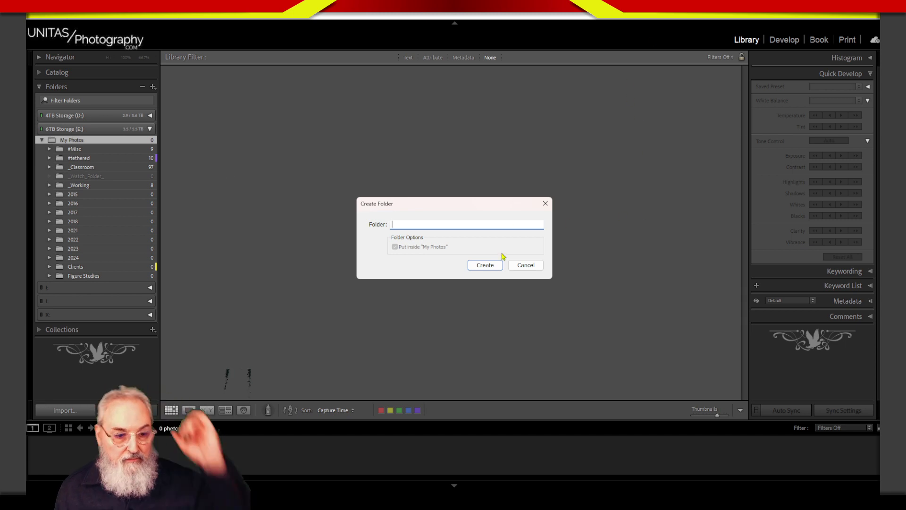
pyautogui.write('2')
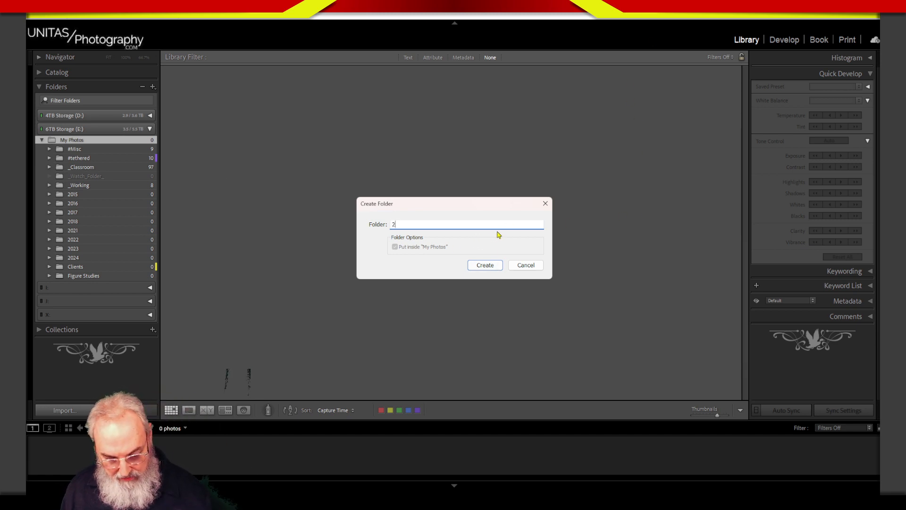
pyautogui.write('025')
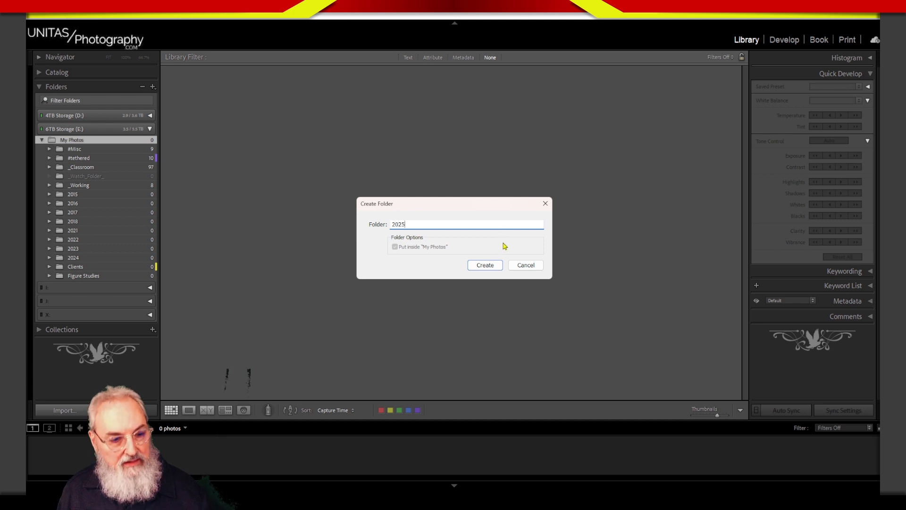
pyautogui.click(495, 266)
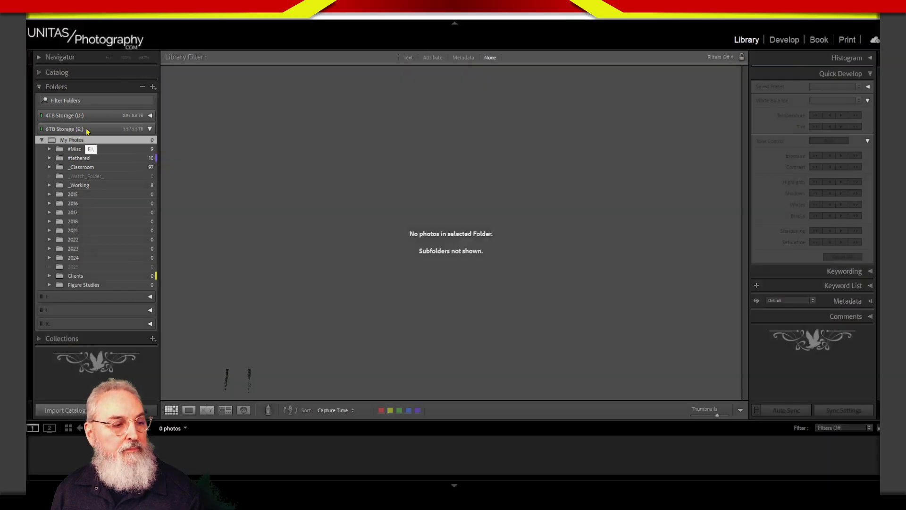
# - Collapse and re-expand the 6TB Storage (E:) volume, and examine the commands offered for it and the 2024 folder
pyautogui.click(85, 131)
pyautogui.click(86, 131)
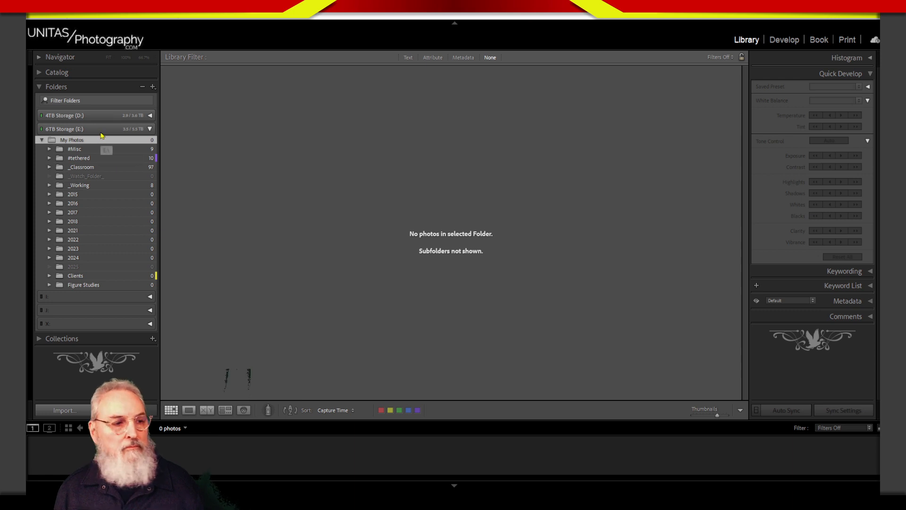
pyautogui.click(95, 131)
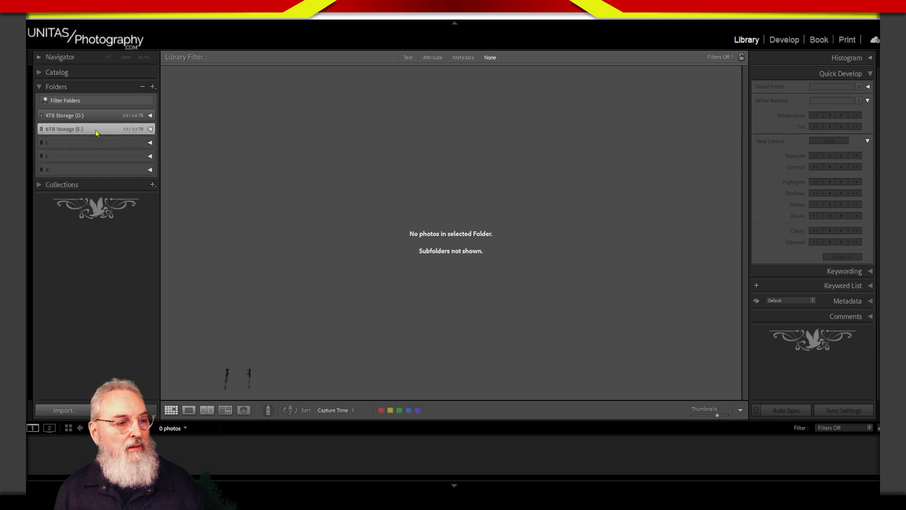
pyautogui.click(98, 131)
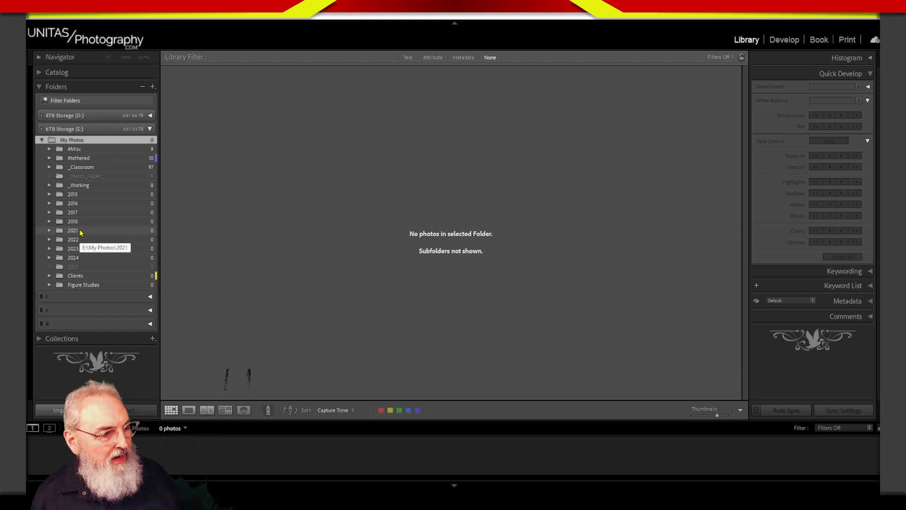
pyautogui.rightClick(80, 261)
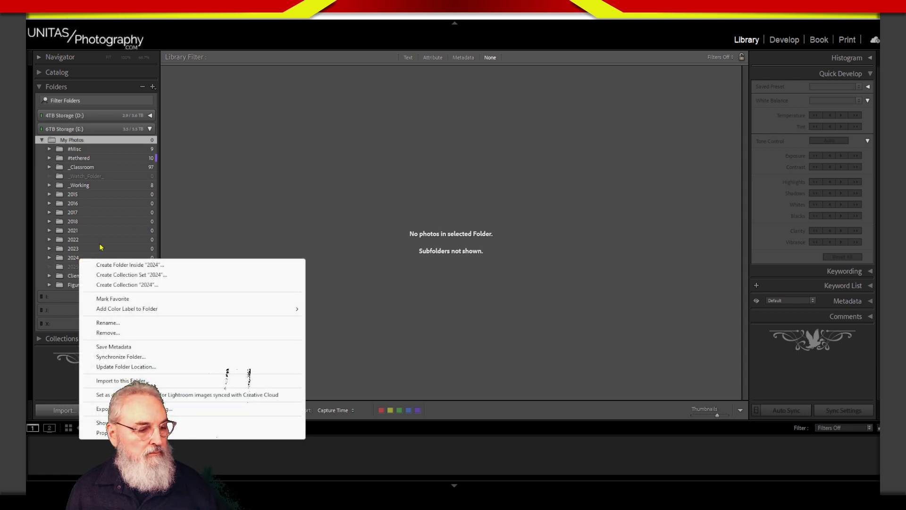
pyautogui.click(210, 165)
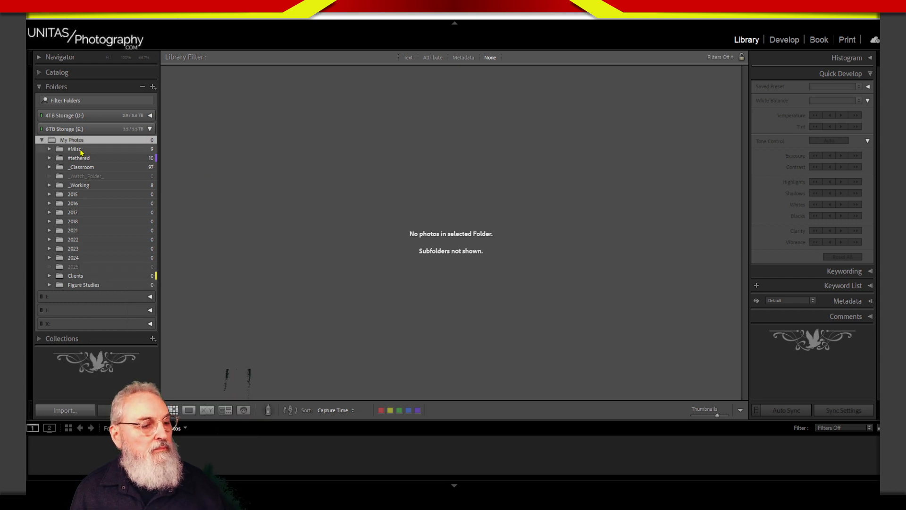
pyautogui.click(101, 130)
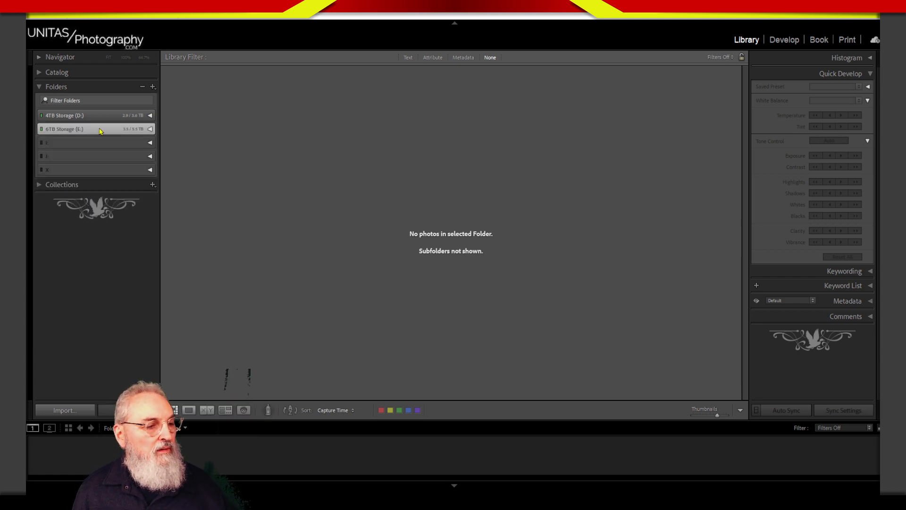
pyautogui.click(101, 130)
pyautogui.rightClick(101, 133)
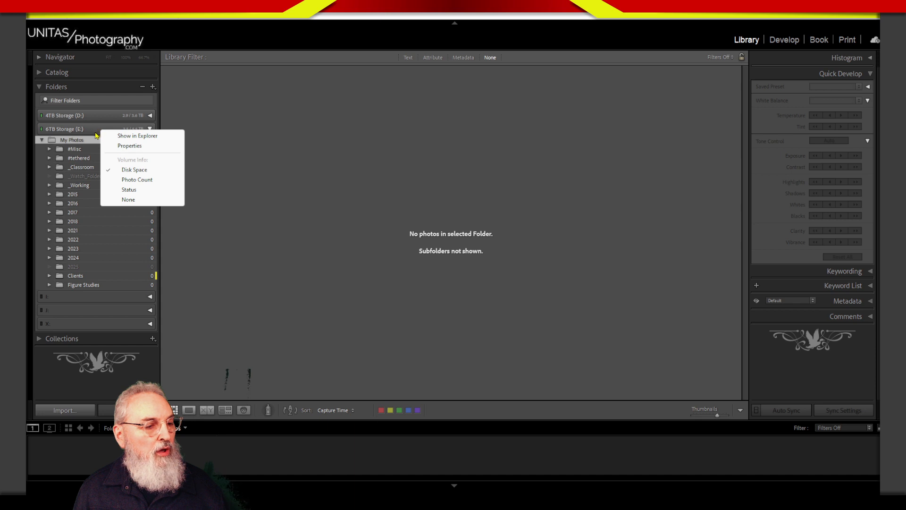
pyautogui.click(96, 133)
pyautogui.click(100, 132)
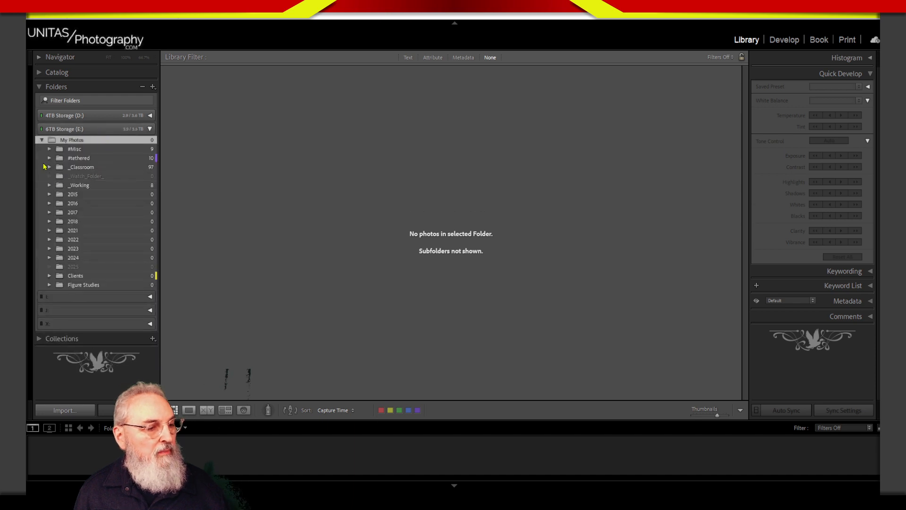
# - Look for parent-folder commands among the options for adding folders and those offered for 2024, 6TB Storage (E:), My Photos and #Misc
pyautogui.click(73, 258)
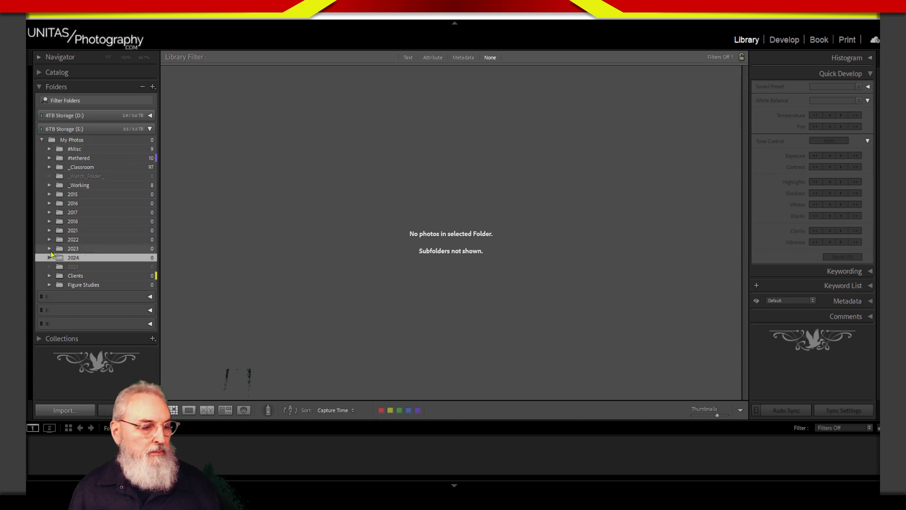
pyautogui.rightClick(74, 261)
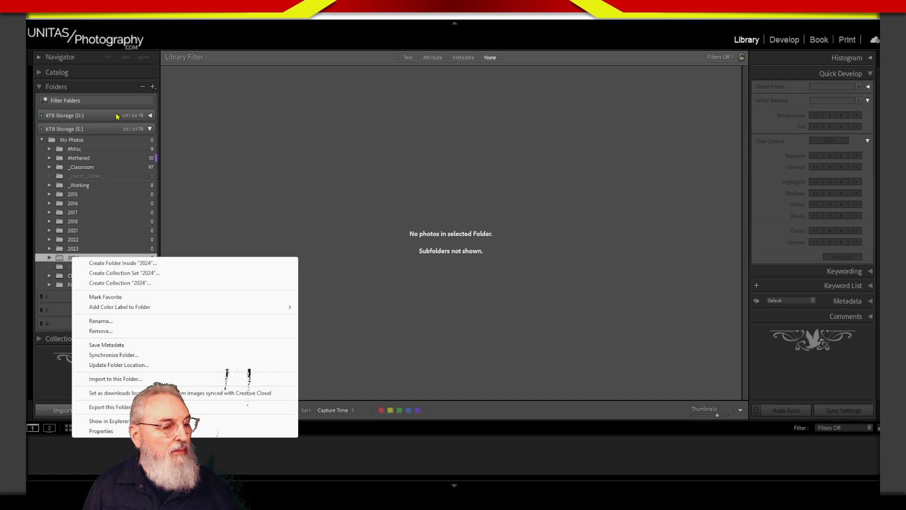
pyautogui.click(133, 86)
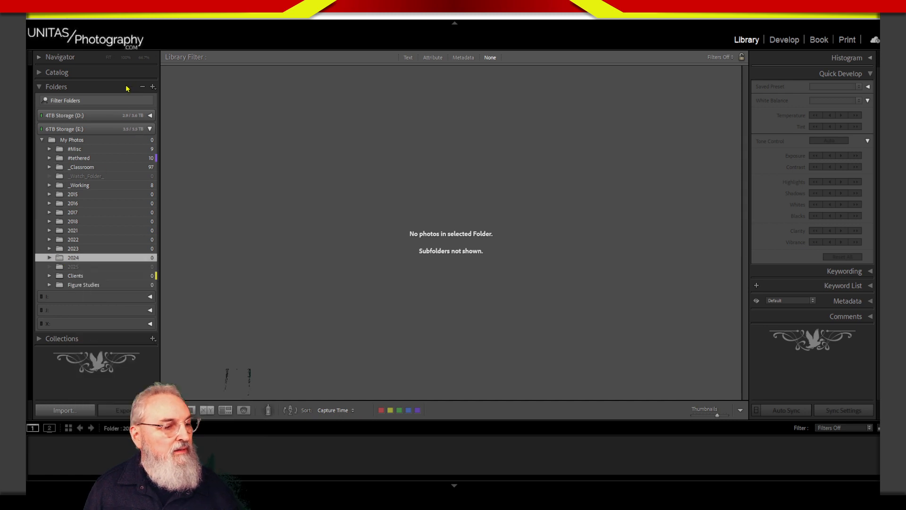
pyautogui.click(135, 88)
pyautogui.click(125, 90)
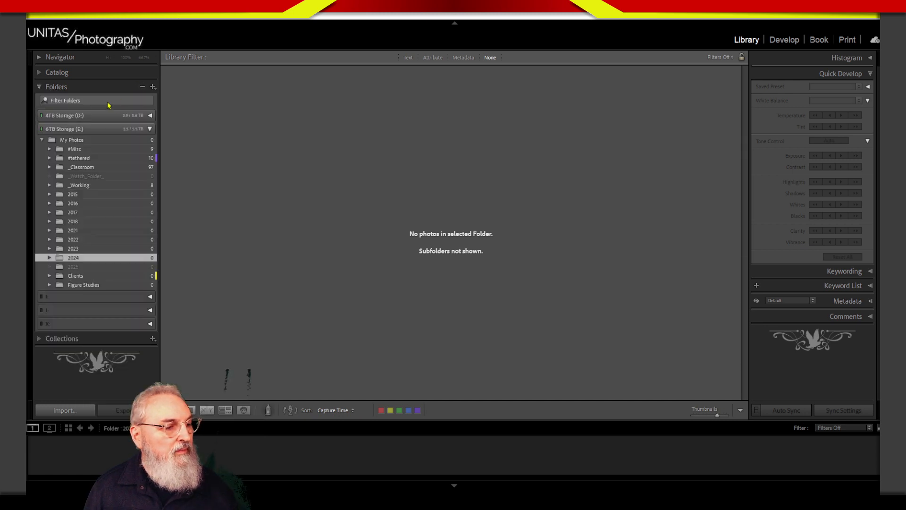
pyautogui.click(123, 130)
pyautogui.rightClick(125, 130)
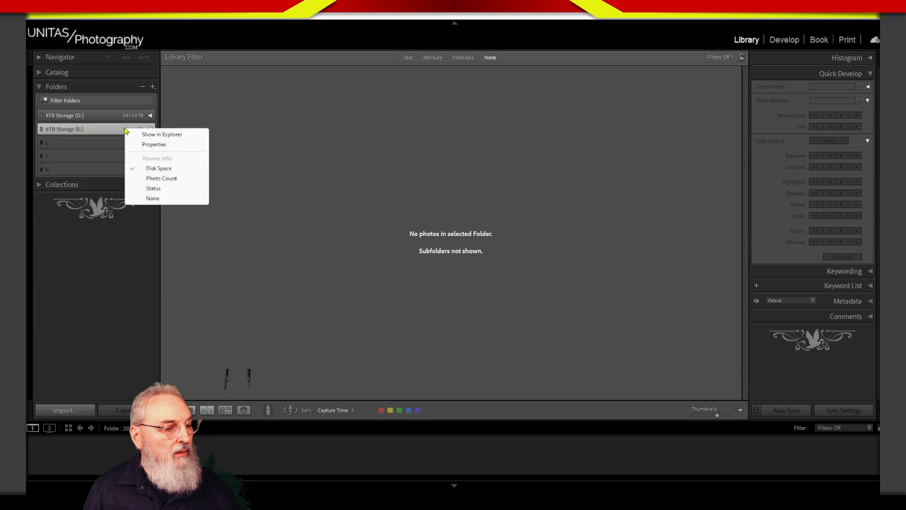
pyautogui.click(122, 134)
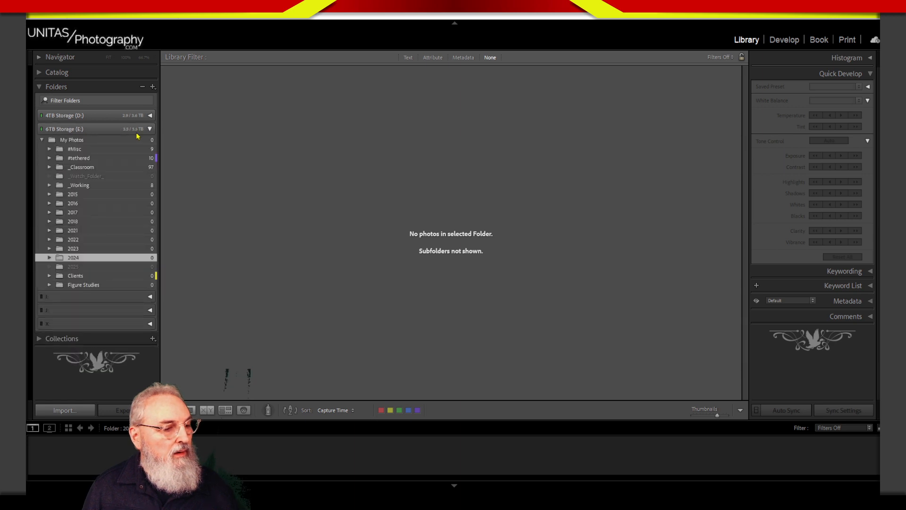
pyautogui.click(154, 88)
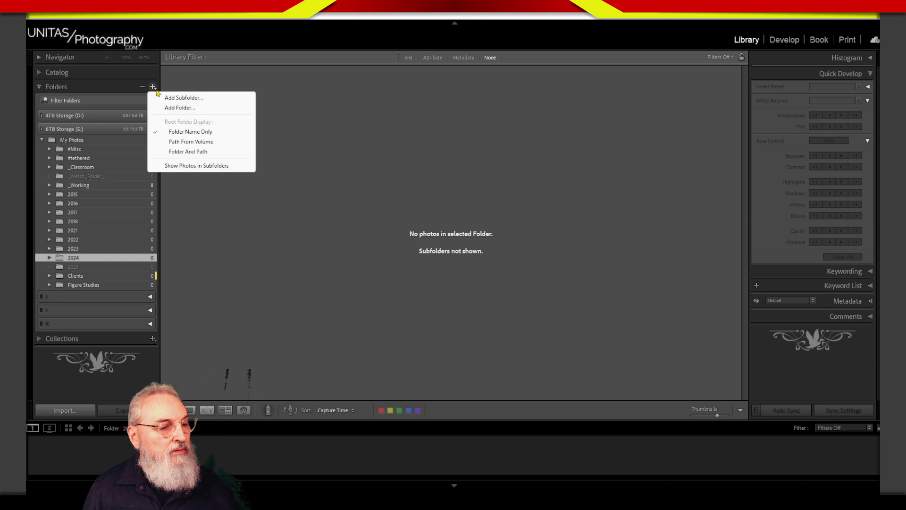
pyautogui.click(123, 141)
pyautogui.rightClick(126, 141)
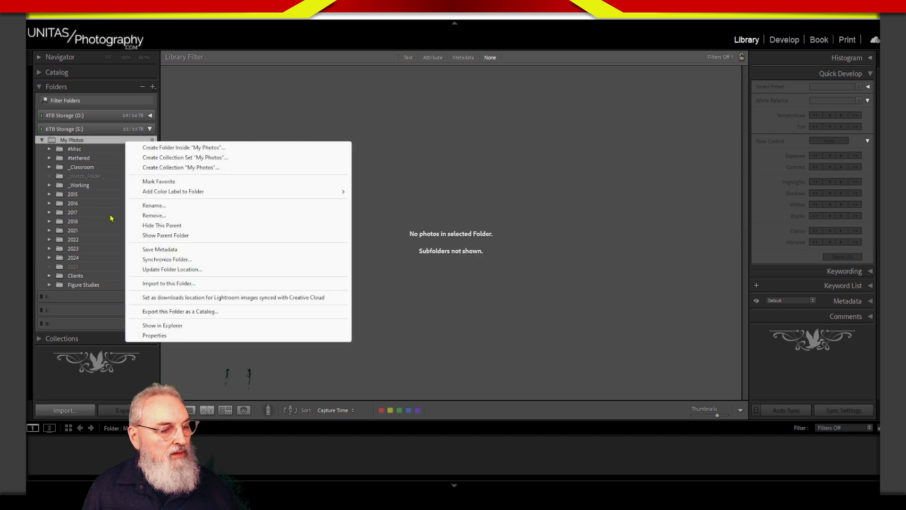
pyautogui.click(99, 151)
pyautogui.rightClick(99, 152)
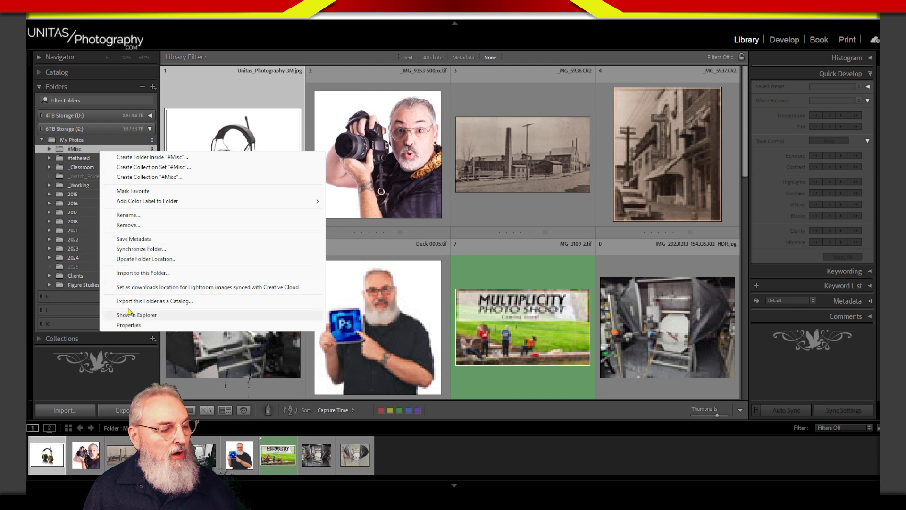
pyautogui.click(90, 143)
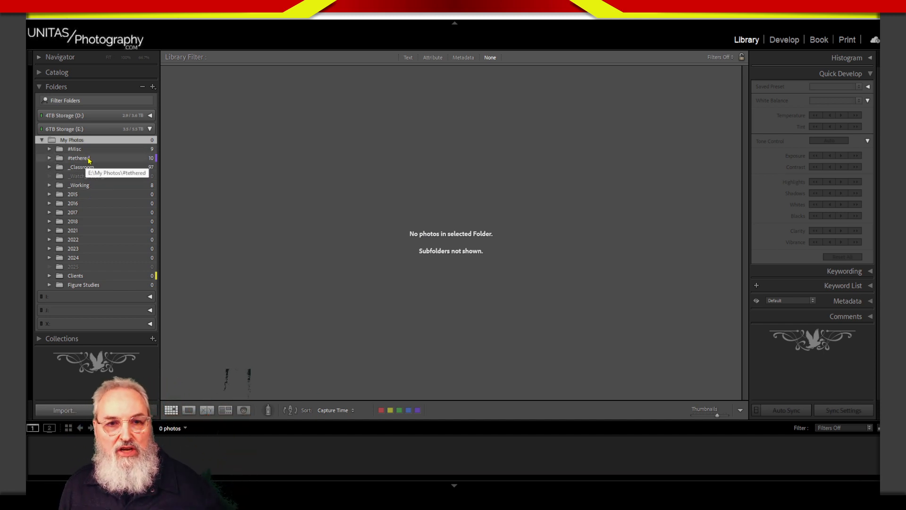
pyautogui.click(75, 129)
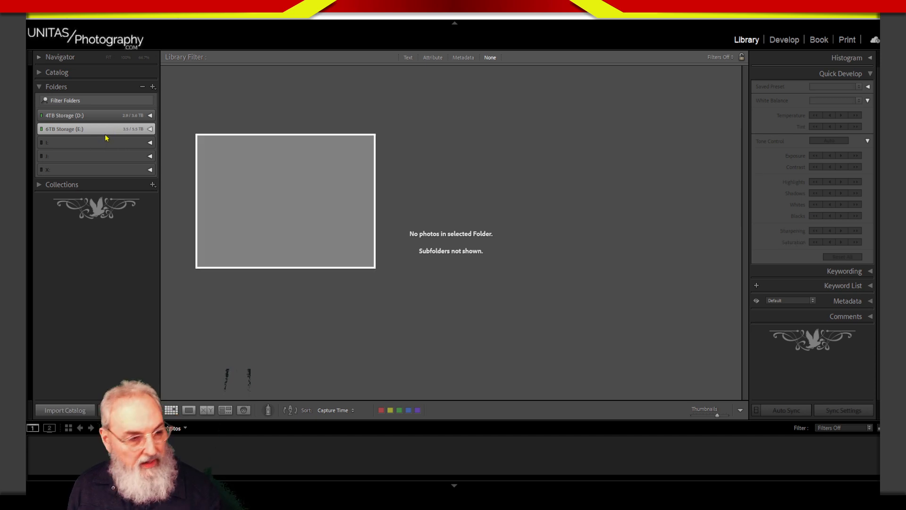
pyautogui.click(149, 131)
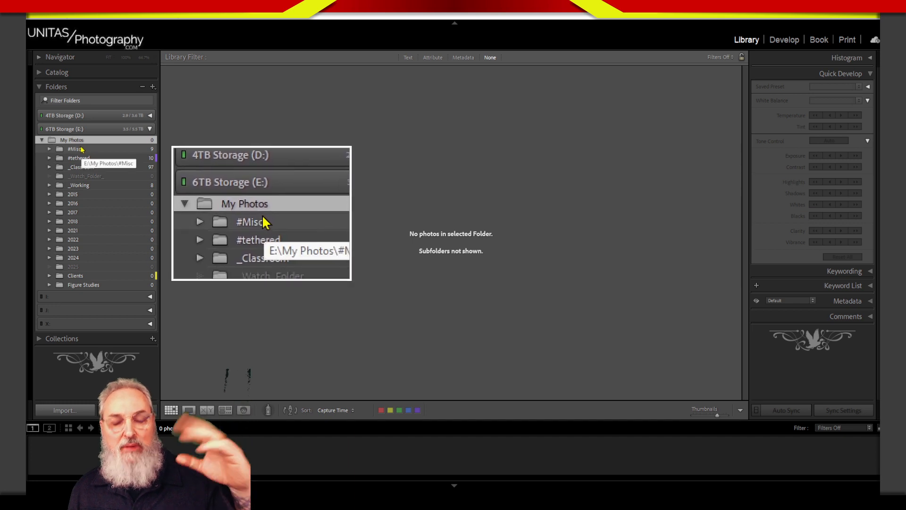
pyautogui.press('alt')
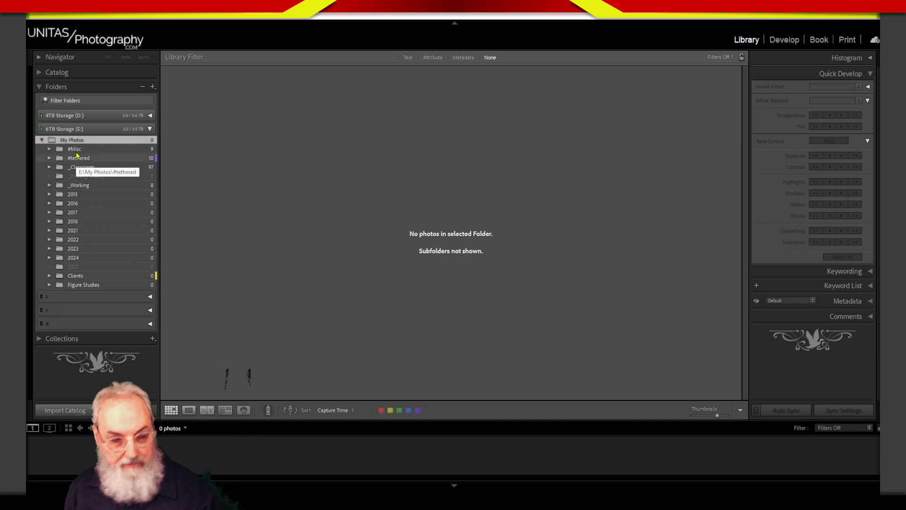
# - Hide the My Photos parent folder so its subfolders sit directly under 6TB Storage (E:)
pyautogui.rightClick(86, 141)
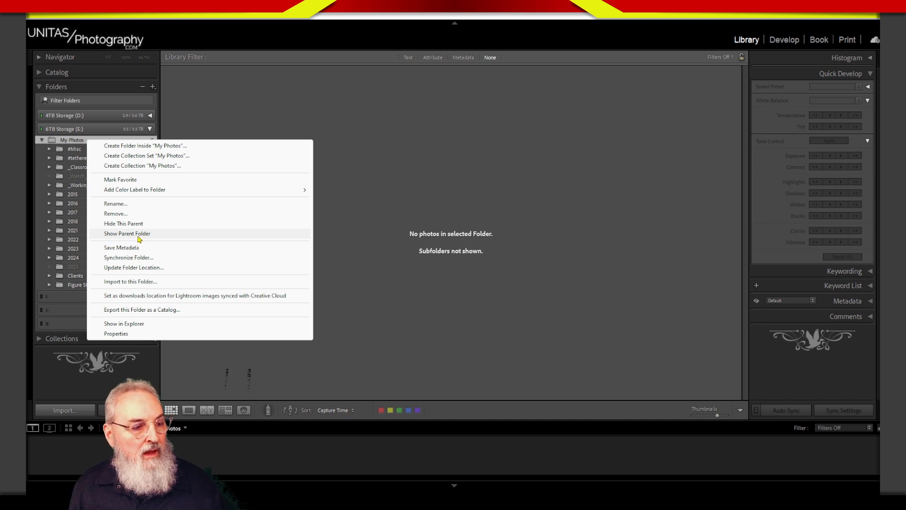
pyautogui.click(68, 142)
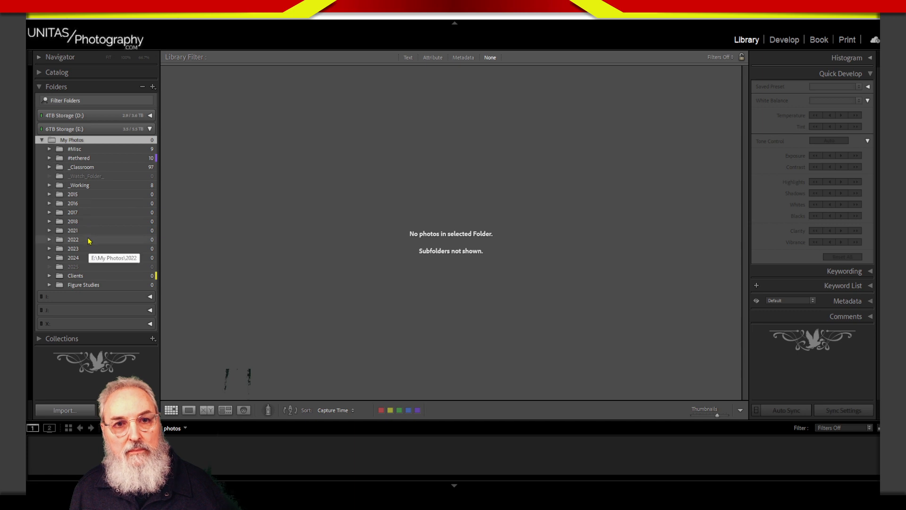
pyautogui.rightClick(113, 142)
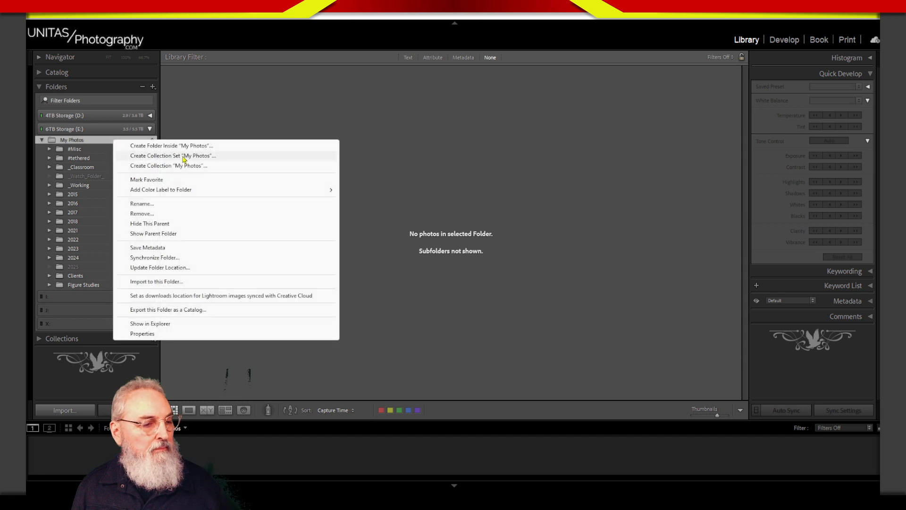
pyautogui.click(182, 223)
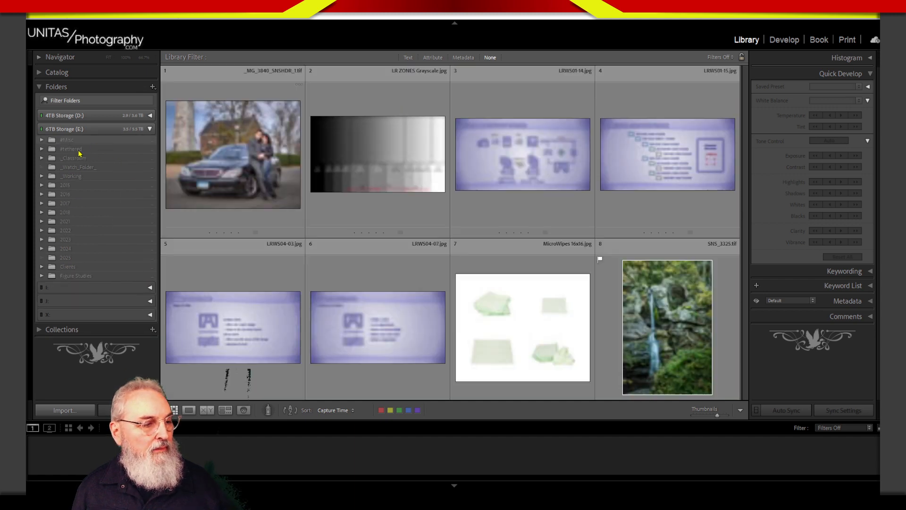
# - Try to bring back the parent folder of #Misc with Show Parent Folder, collapsing and re-expanding the 6TB Storage (E:) volume
pyautogui.click(110, 141)
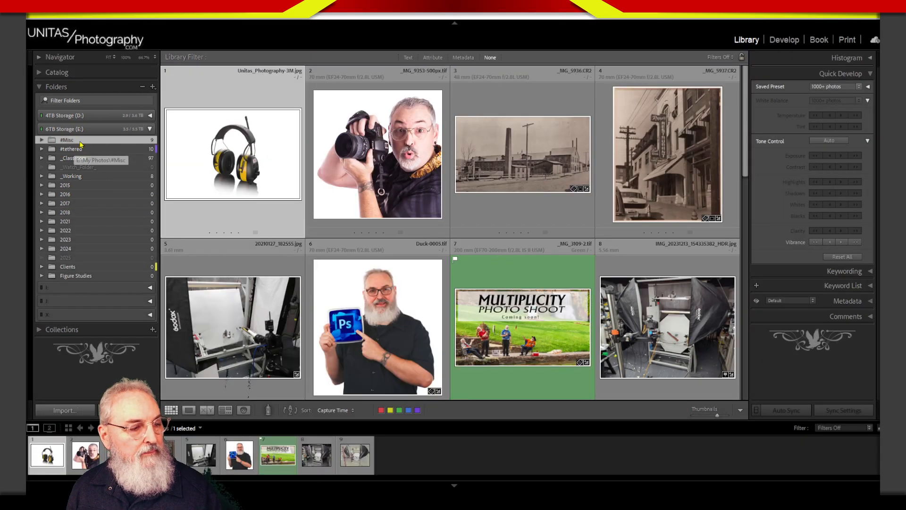
pyautogui.rightClick(87, 141)
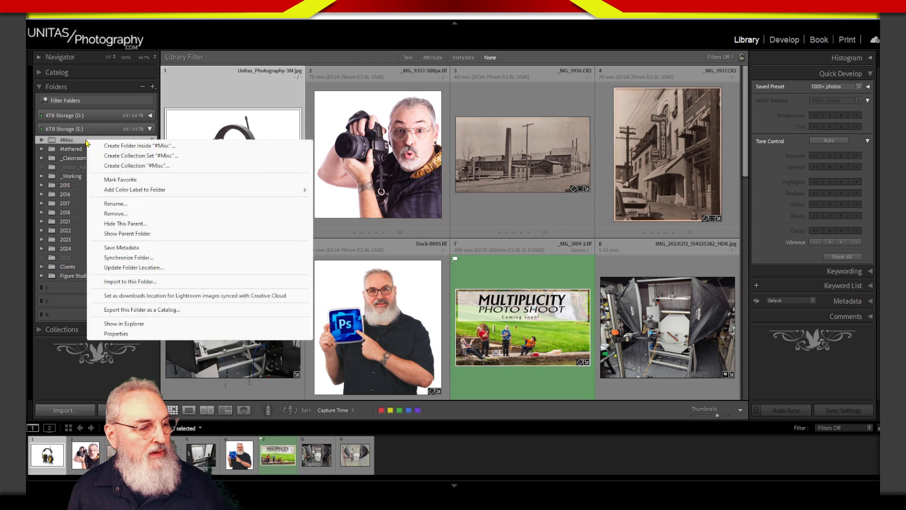
pyautogui.click(127, 235)
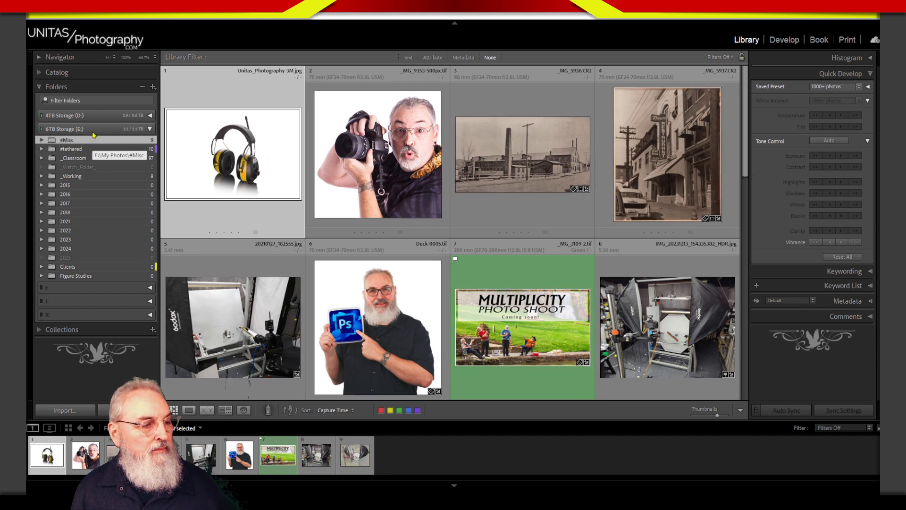
pyautogui.click(93, 130)
pyautogui.click(92, 130)
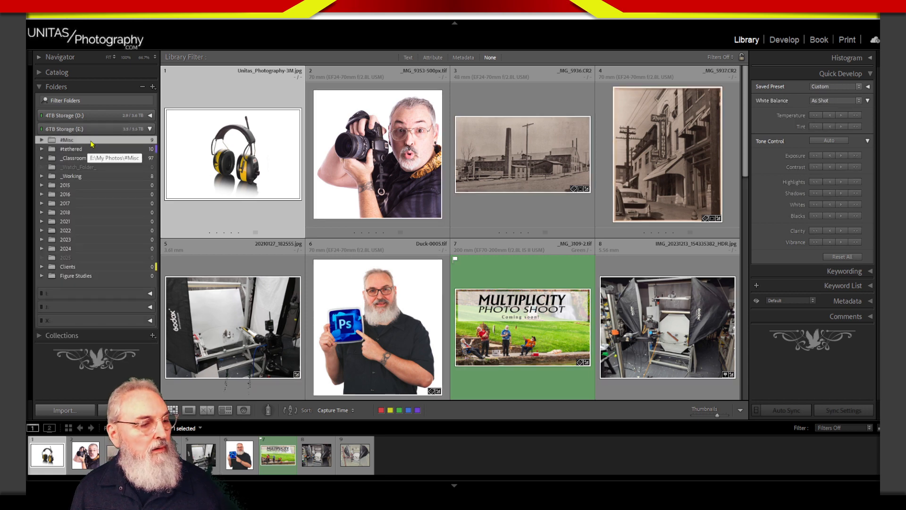
# - Restore the My Photos parent above #Misc with Show Parent Folder and select My Photos
pyautogui.rightClick(90, 141)
pyautogui.click(117, 236)
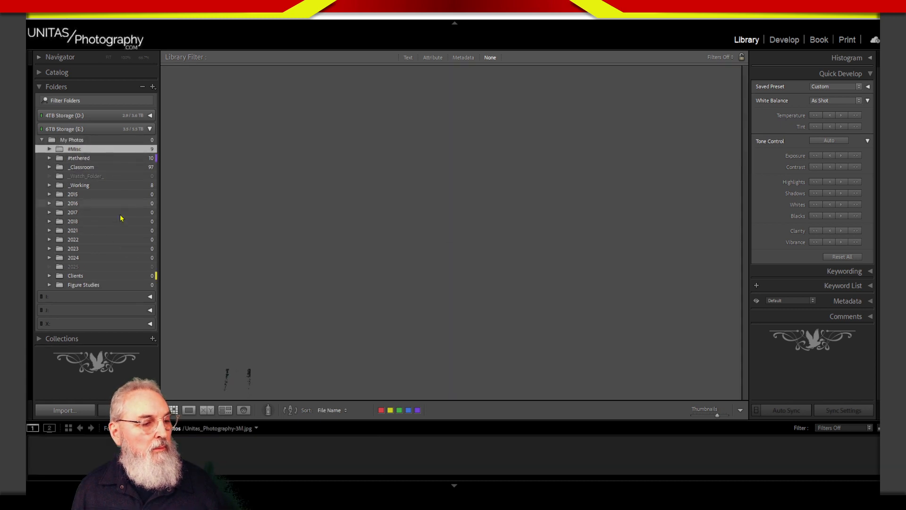
pyautogui.click(115, 141)
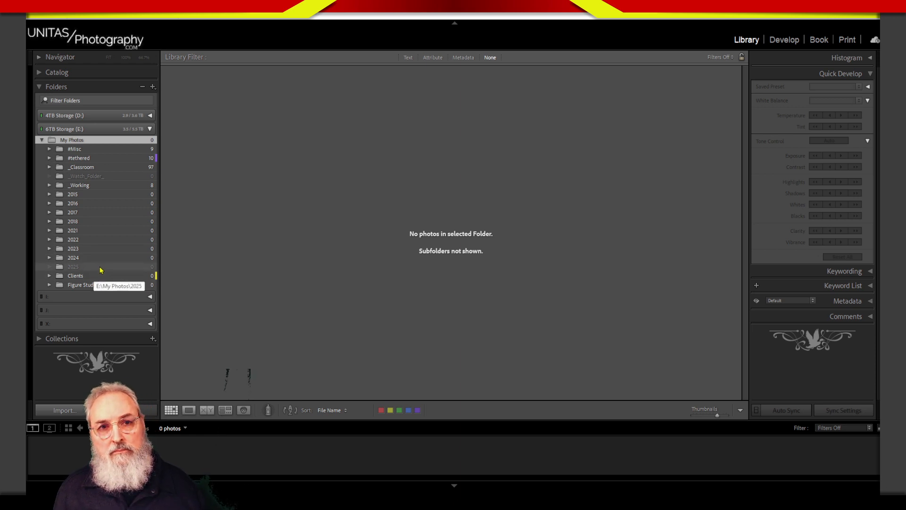
# - View the contents of the 2025 and My Photos folders and examine the commands offered for My Photos
pyautogui.click(115, 270)
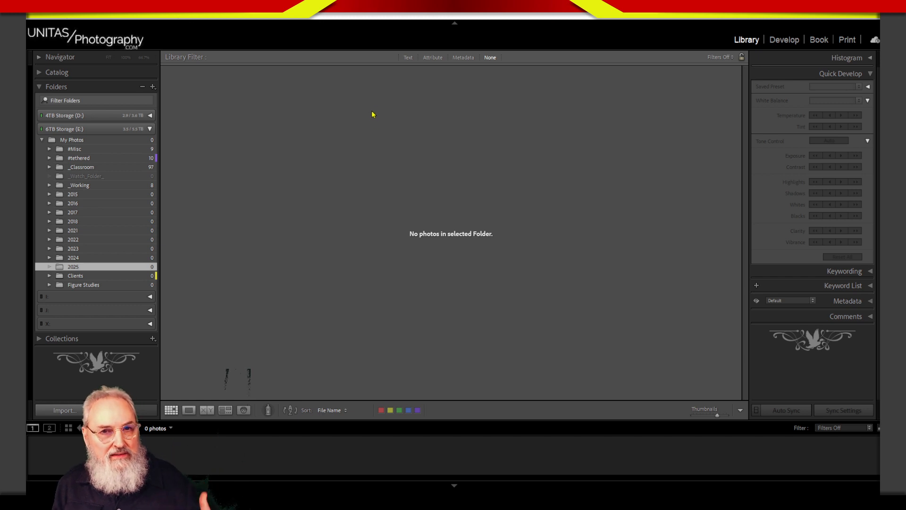
pyautogui.click(103, 140)
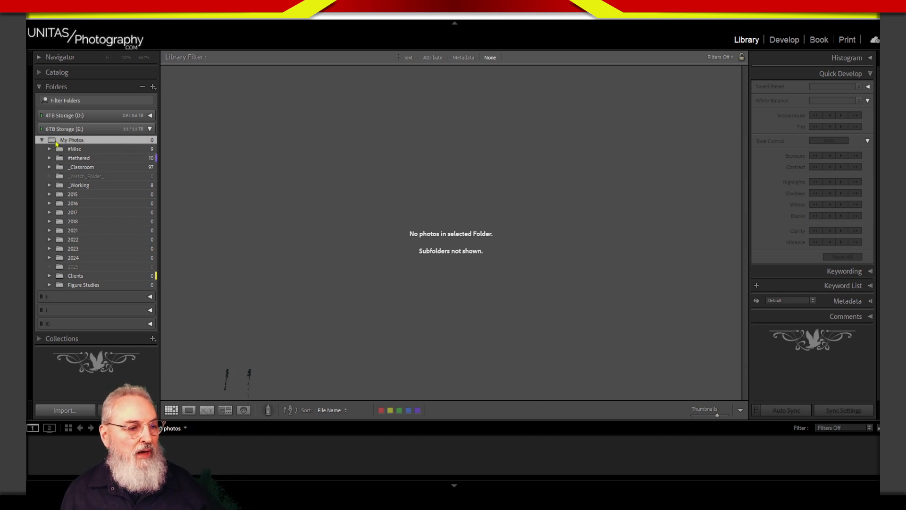
pyautogui.rightClick(104, 143)
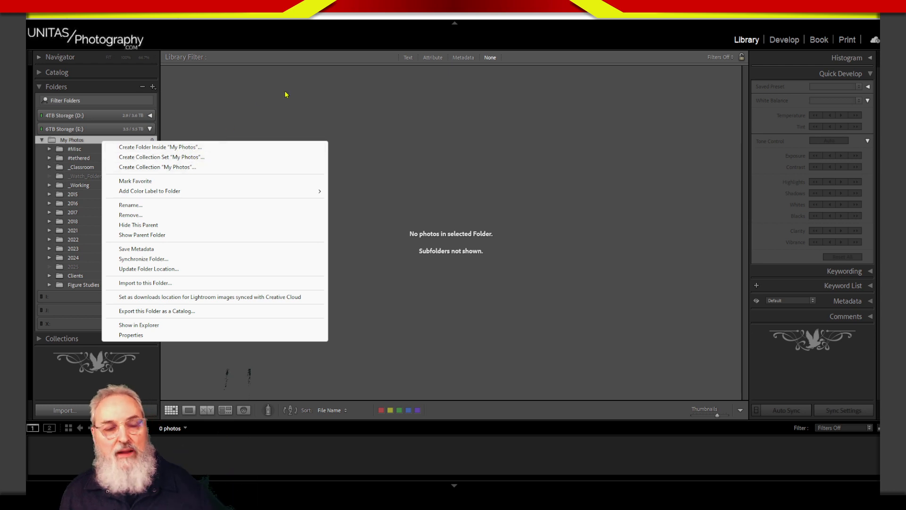
pyautogui.click(394, 127)
# - Remove the 2025 folder from under My Photos
pyautogui.click(75, 267)
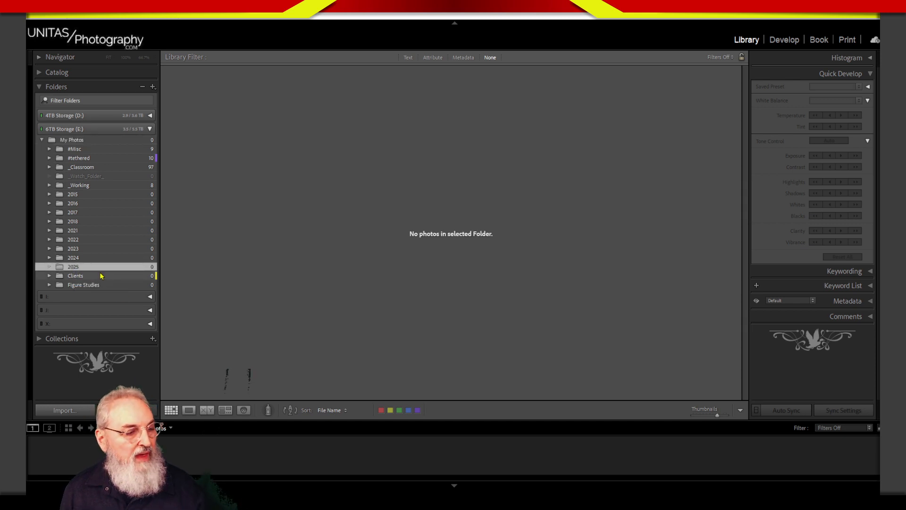
pyautogui.rightClick(81, 268)
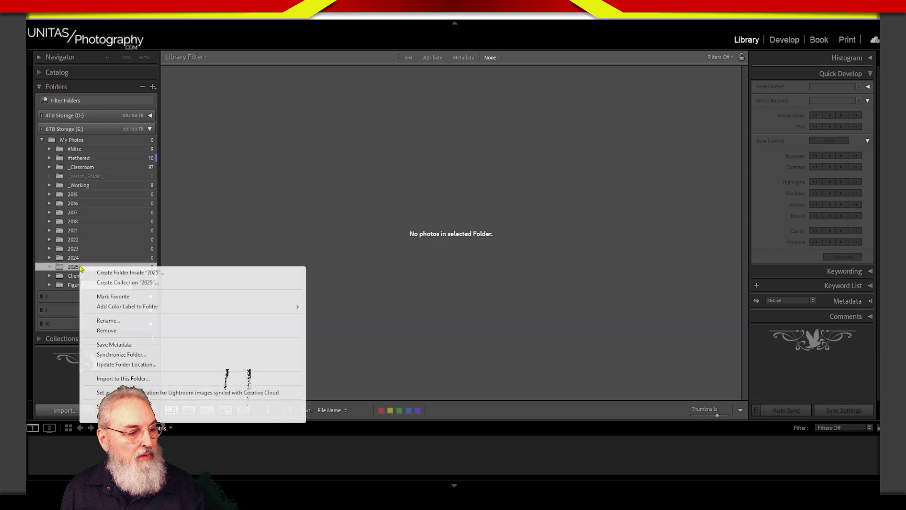
pyautogui.click(116, 331)
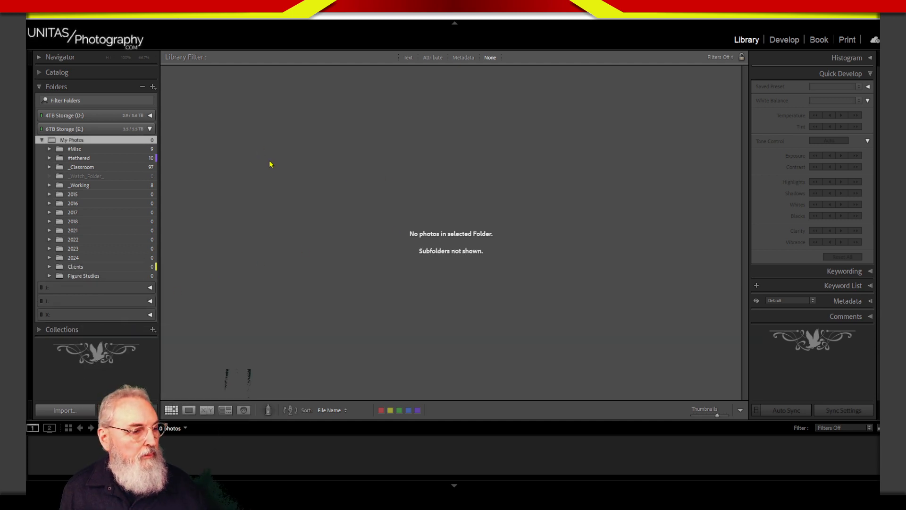
# - Create a folder named 2025 inside My Photos
pyautogui.rightClick(104, 145)
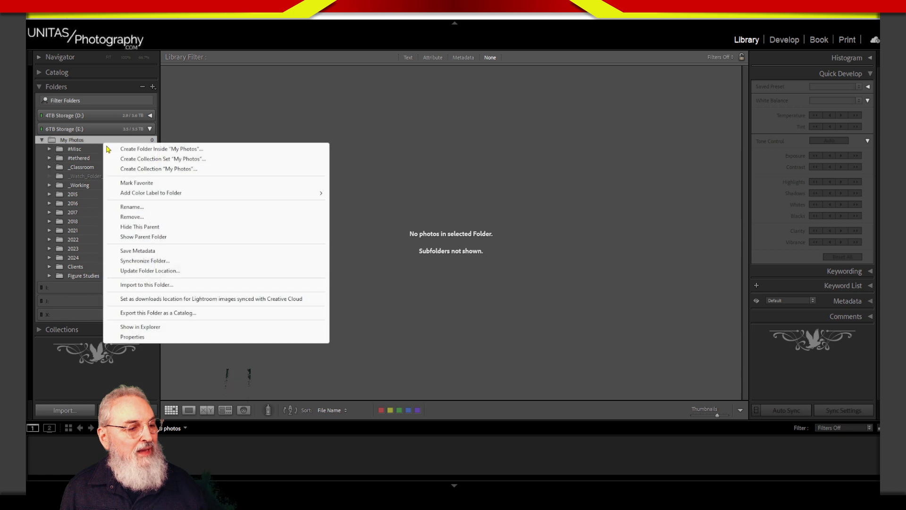
pyautogui.click(125, 150)
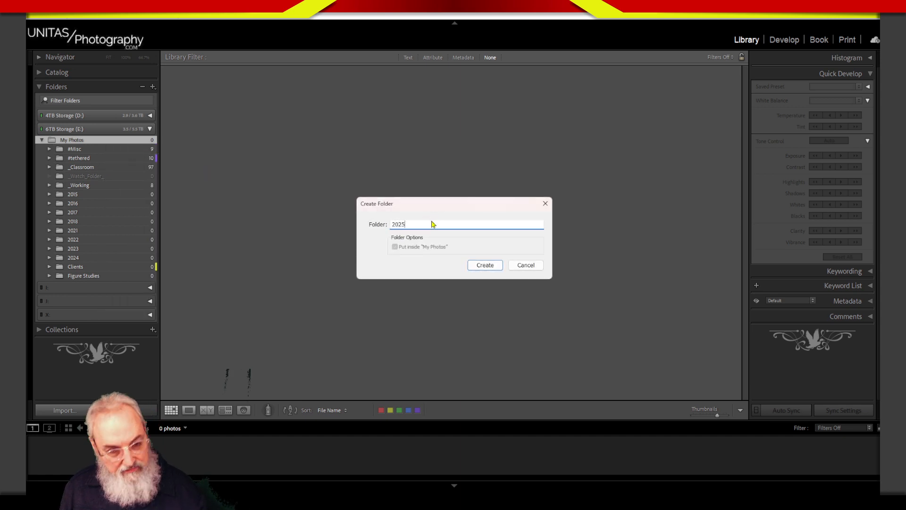
pyautogui.click(482, 266)
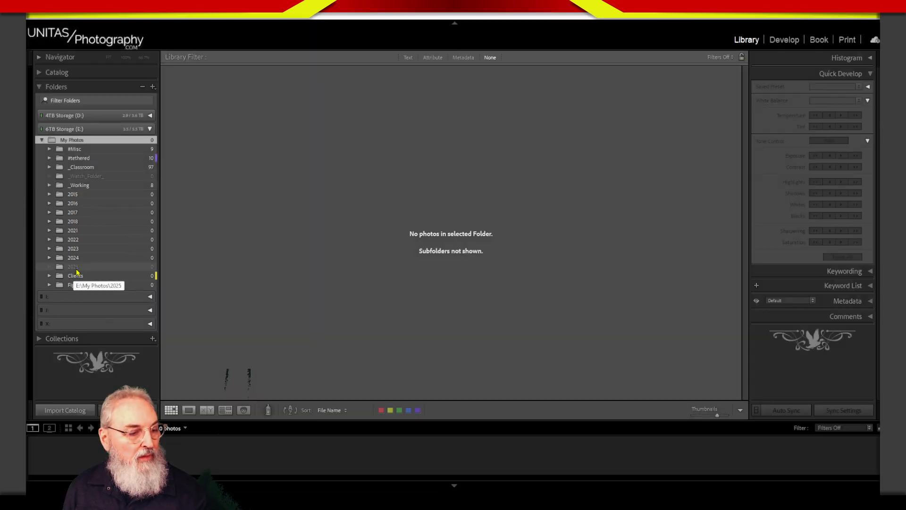
# - Select the newly created 2025 folder and remove it
pyautogui.click(82, 267)
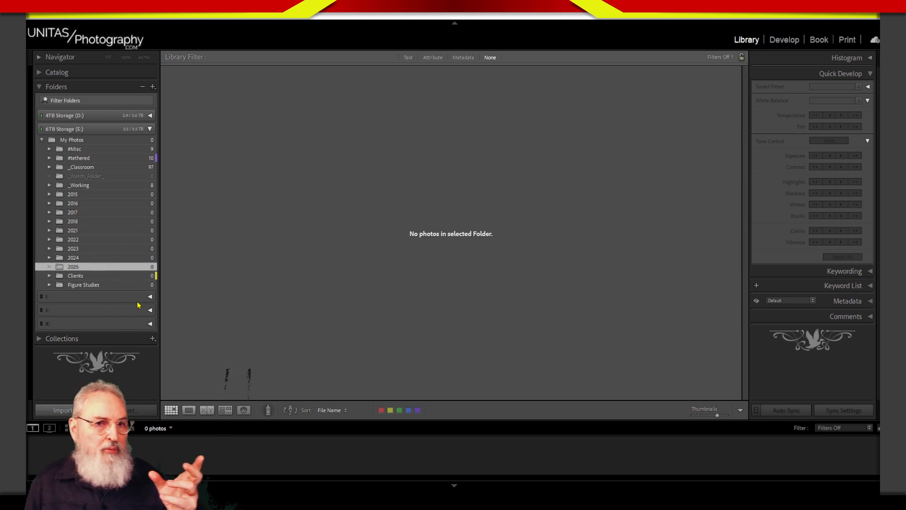
pyautogui.rightClick(72, 268)
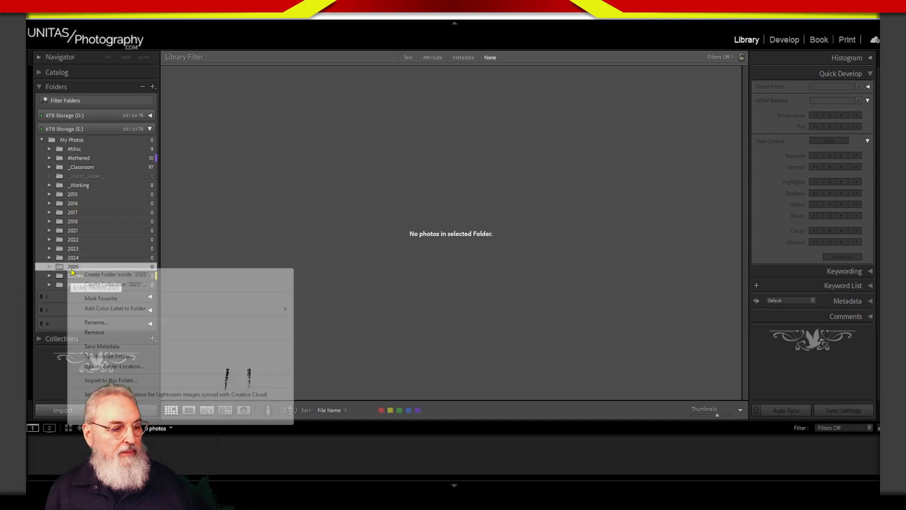
pyautogui.click(99, 334)
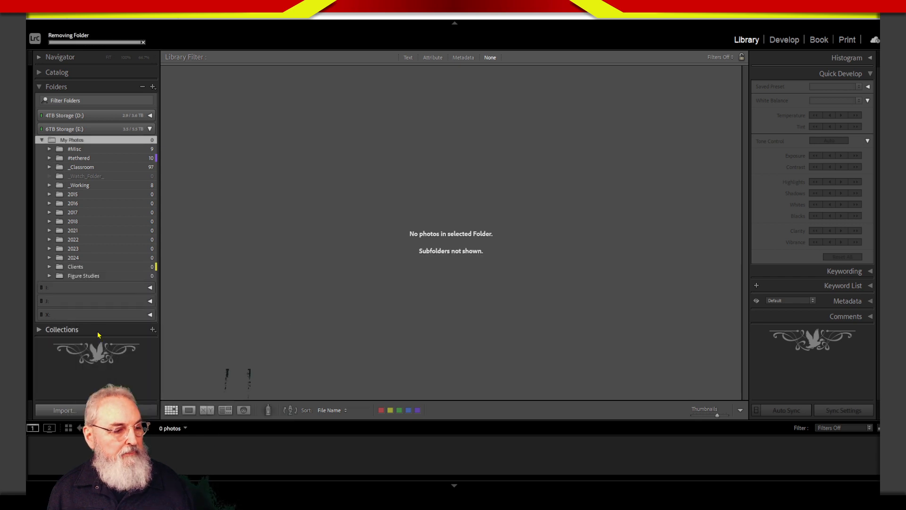
# - Collapse the 6TB Storage (E:) volume, examine the commands offered for it, and expand it again
pyautogui.click(90, 126)
pyautogui.rightClick(93, 132)
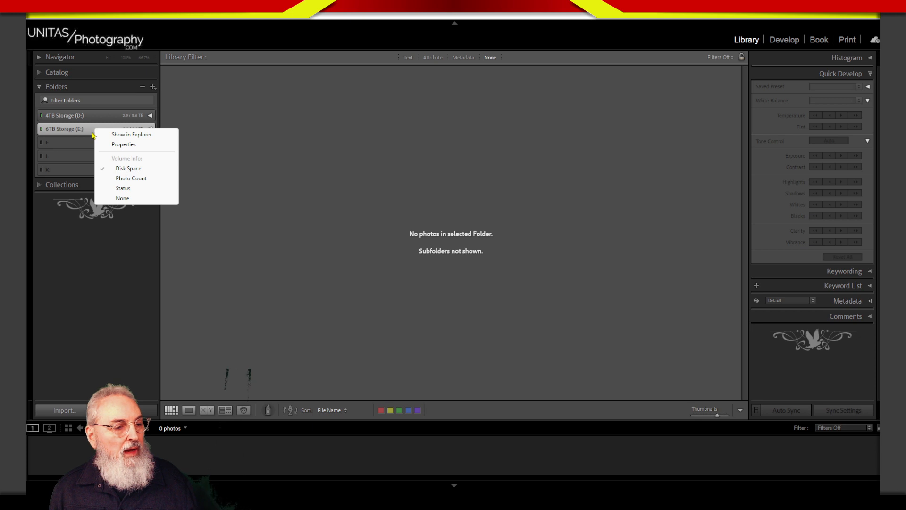
pyautogui.click(93, 134)
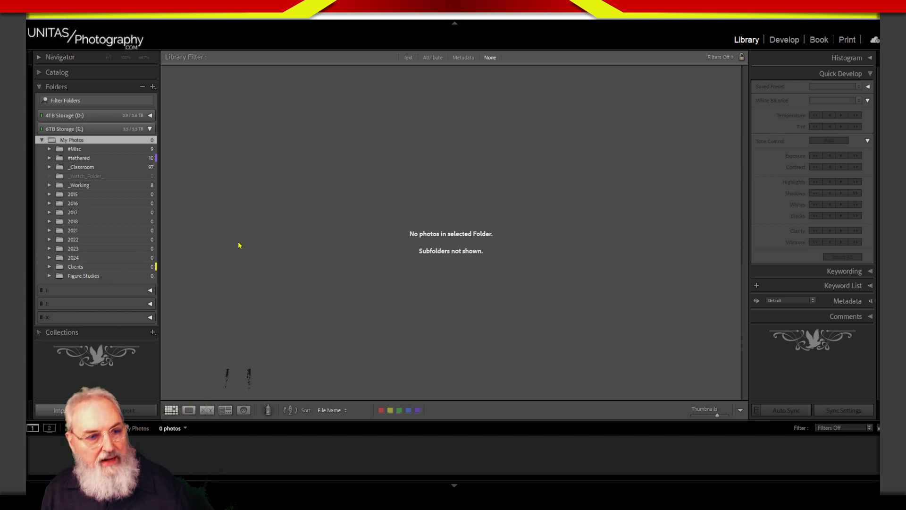
# - Switch to File Explorer and open the 6TB Storage (E:) drive
pyautogui.moveTo(879, 147); pyautogui.dragTo(402, 106)
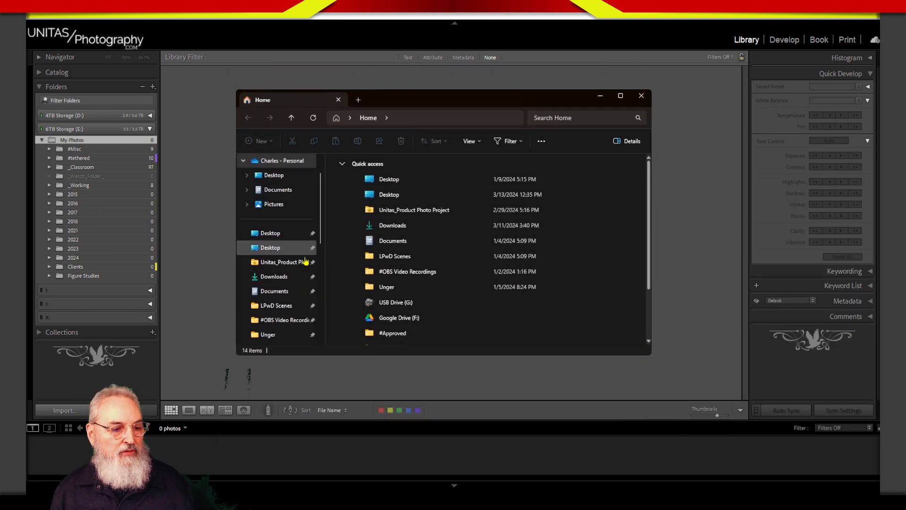
pyautogui.moveTo(321, 234); pyautogui.dragTo(322, 329)
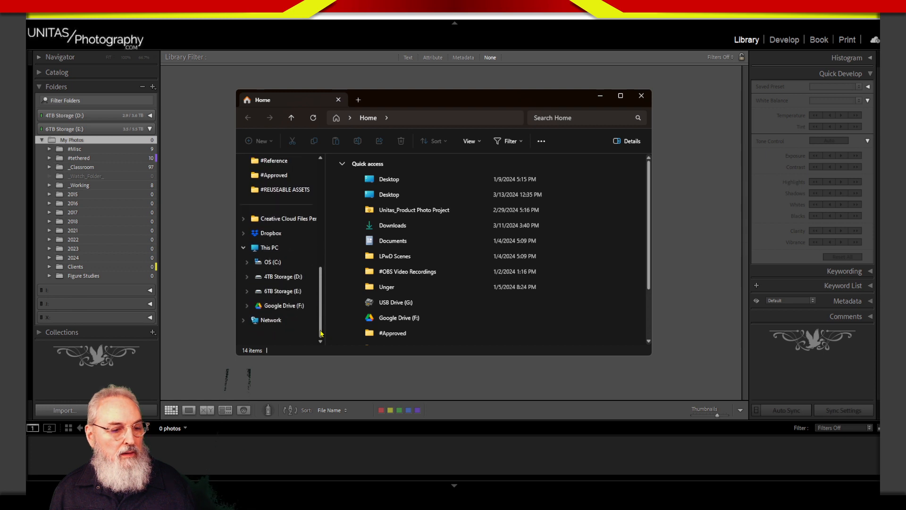
pyautogui.click(311, 293)
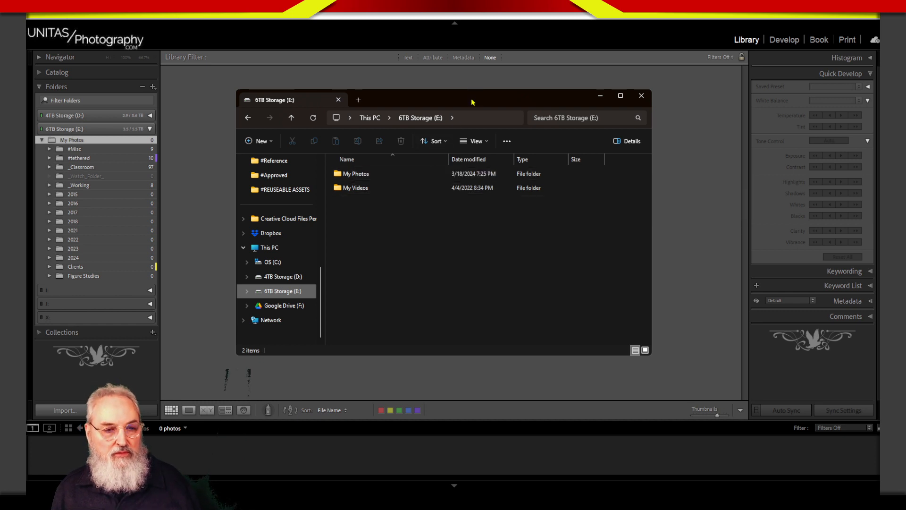
# - Clear Lightroom from view and reposition and enlarge the File Explorer window
pyautogui.moveTo(472, 102)
pyautogui.mouseDown()
pyautogui.moveTo(463, 93)
pyautogui.moveTo(471, 95)
pyautogui.mouseUp()
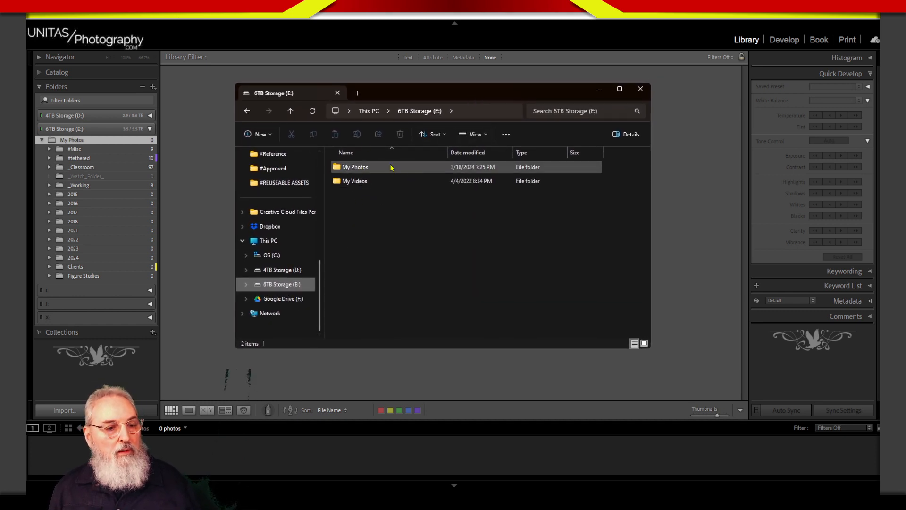
pyautogui.moveTo(434, 91); pyautogui.dragTo(458, 74)
pyautogui.click(829, 17)
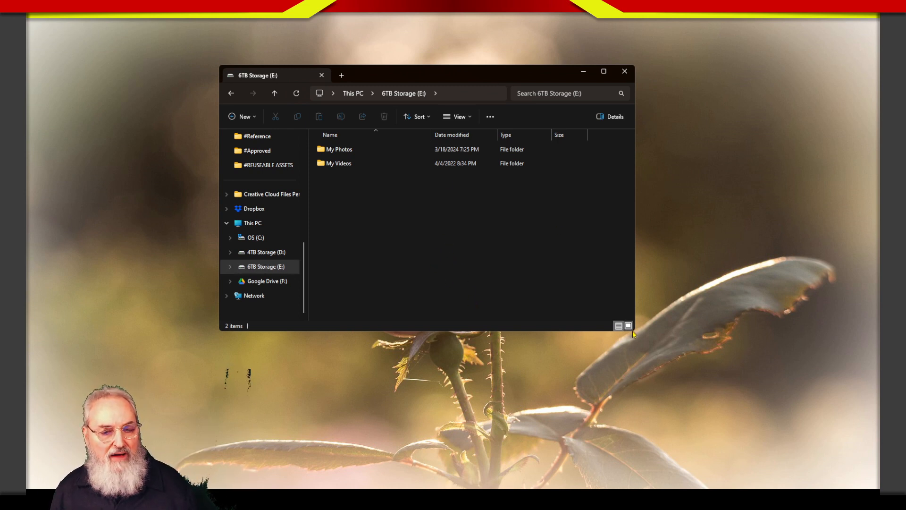
pyautogui.moveTo(633, 334); pyautogui.dragTo(746, 446)
pyautogui.moveTo(556, 85); pyautogui.dragTo(464, 49)
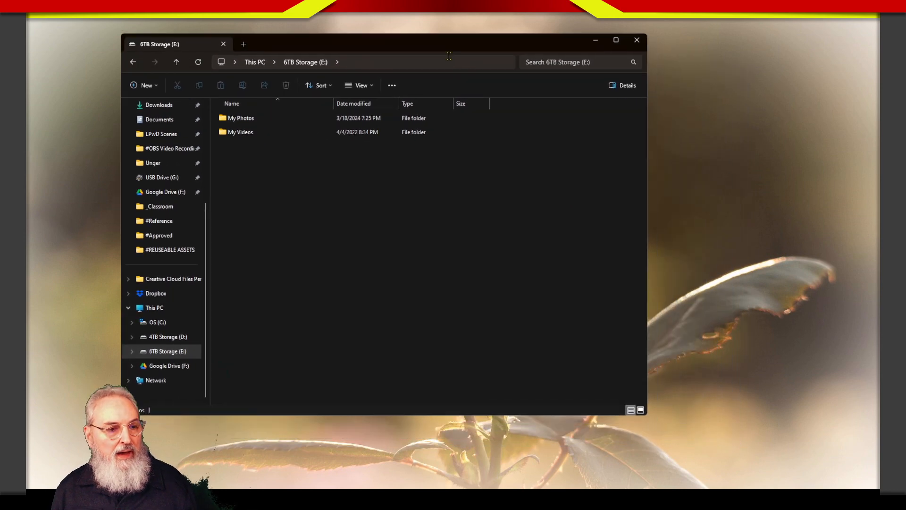
# - Create a new folder named 2025 inside My Photos on the 6TB Storage (E:) drive
pyautogui.doubleClick(253, 119)
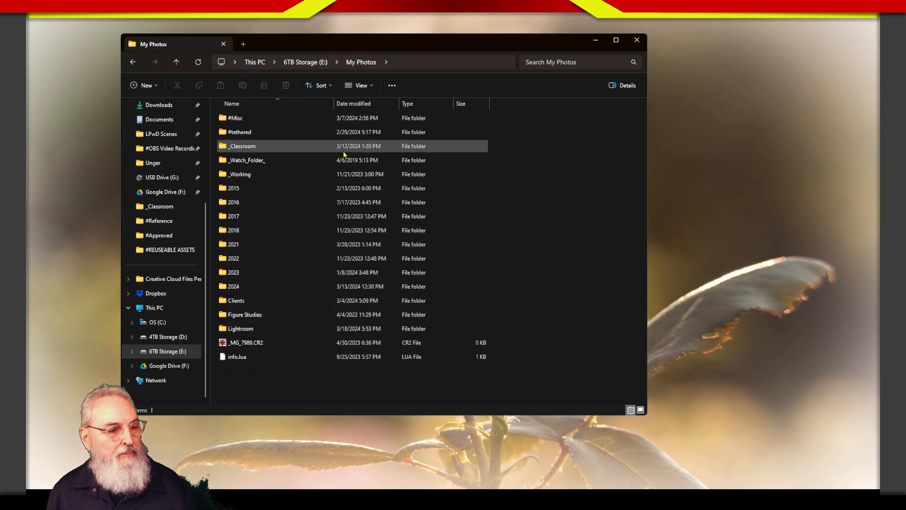
pyautogui.rightClick(290, 370)
pyautogui.moveTo(329, 332)
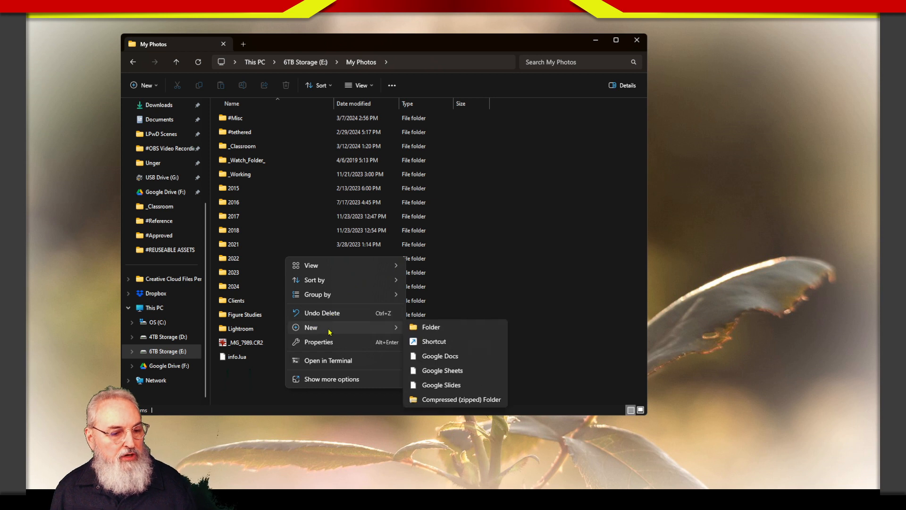
pyautogui.click(427, 329)
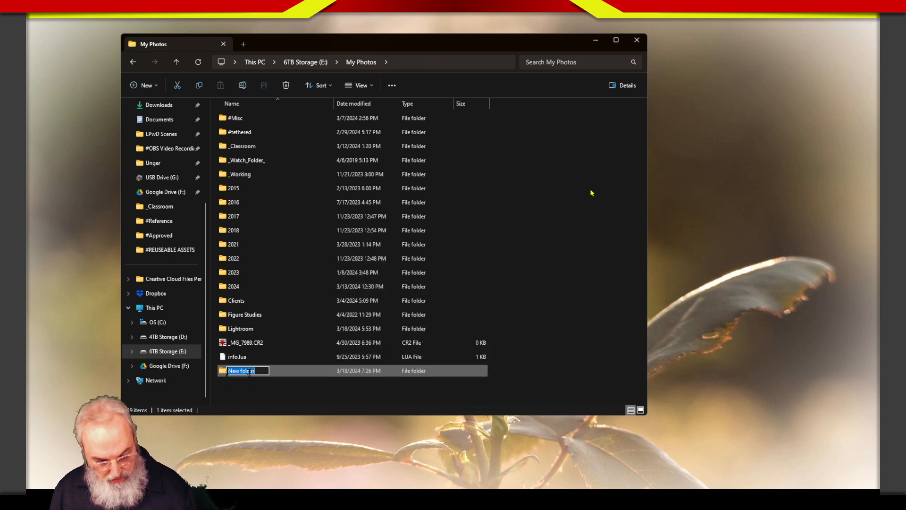
pyautogui.write('2023')
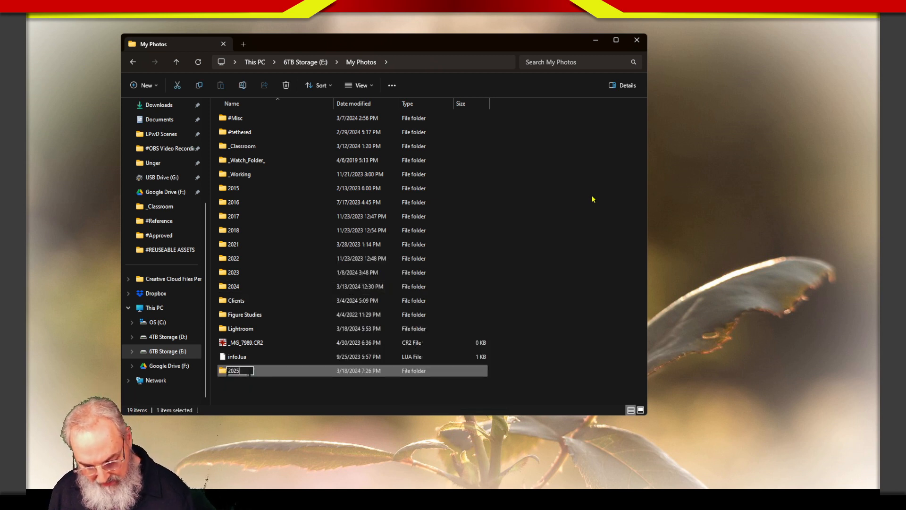
pyautogui.press('Return')
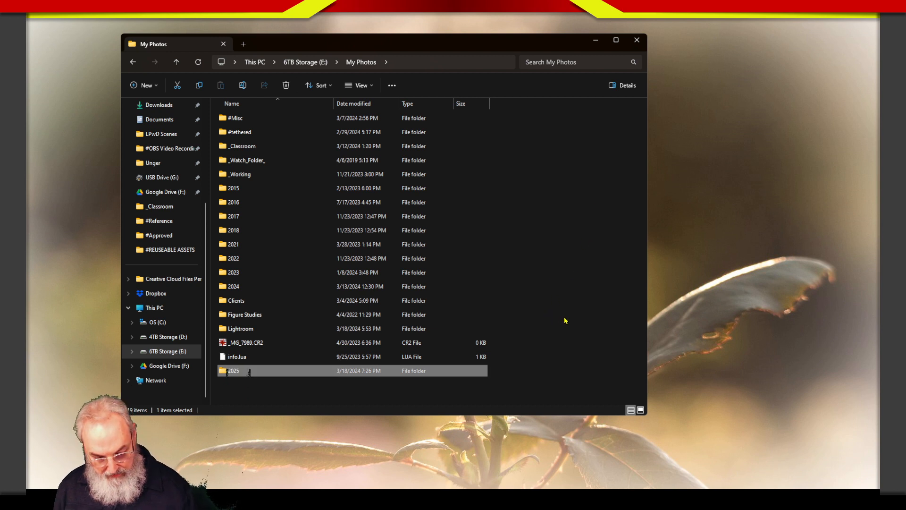
pyautogui.click(570, 316)
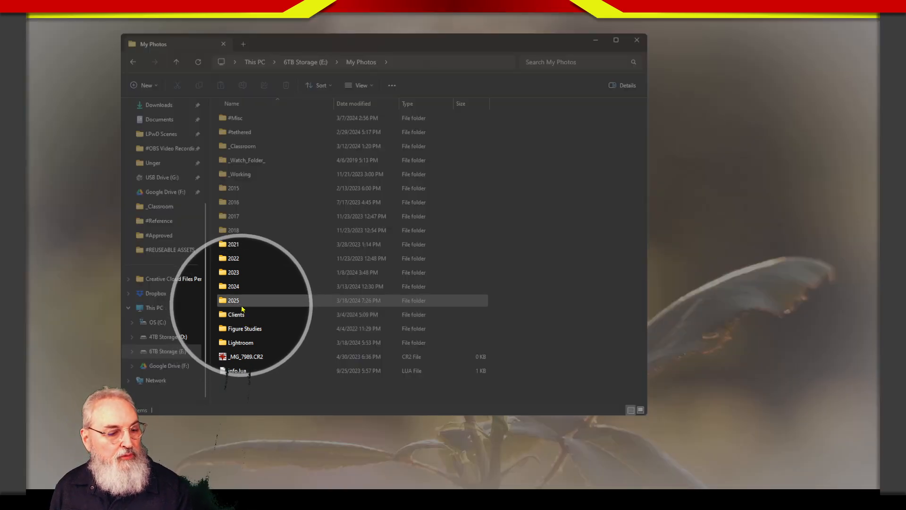
pyautogui.moveTo(242, 309)
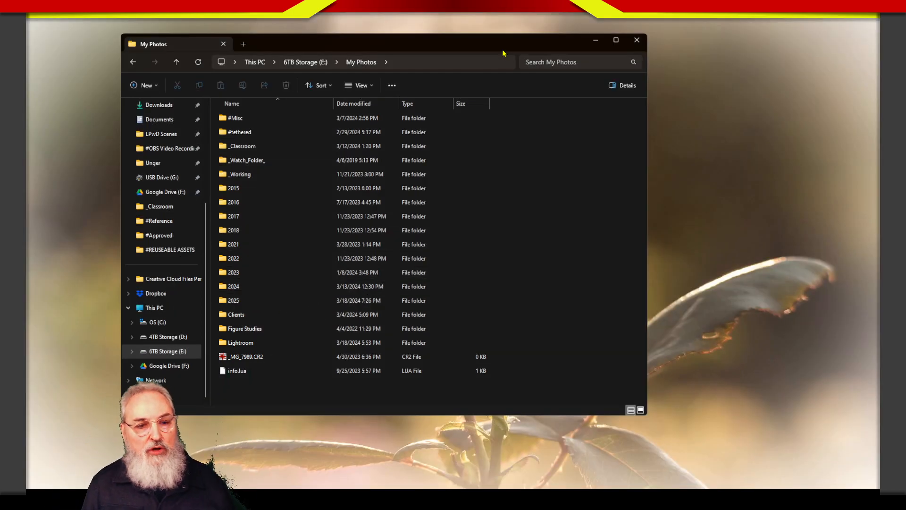
# - Switch back to Lightroom Classic and try to synchronize the My Photos folder
pyautogui.moveTo(505, 53); pyautogui.dragTo(905, 80)
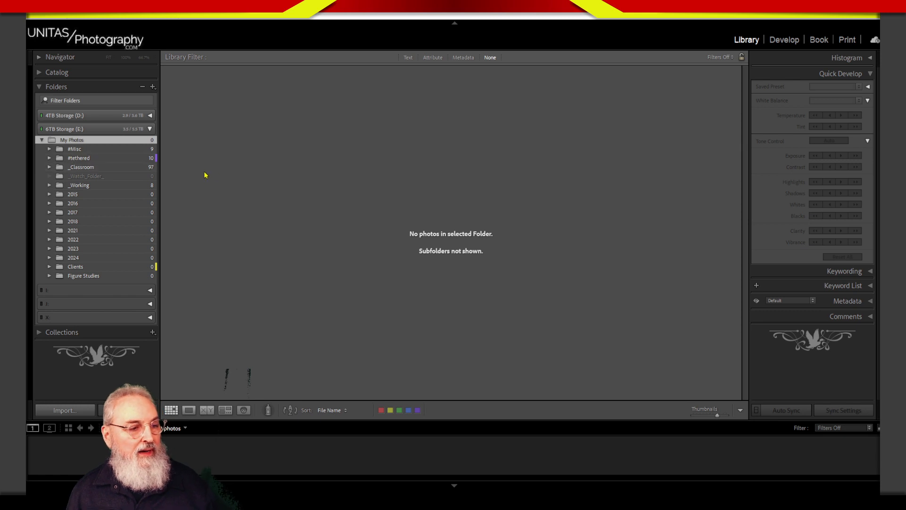
pyautogui.rightClick(93, 142)
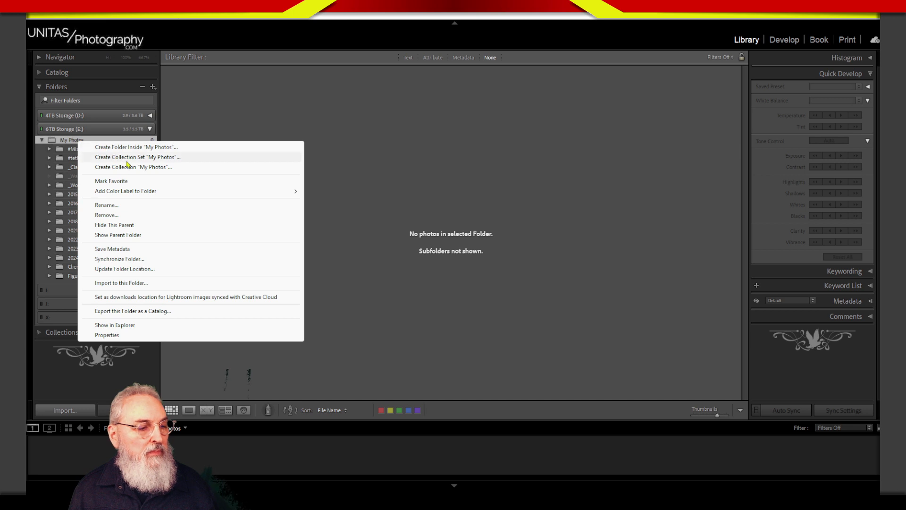
pyautogui.click(132, 261)
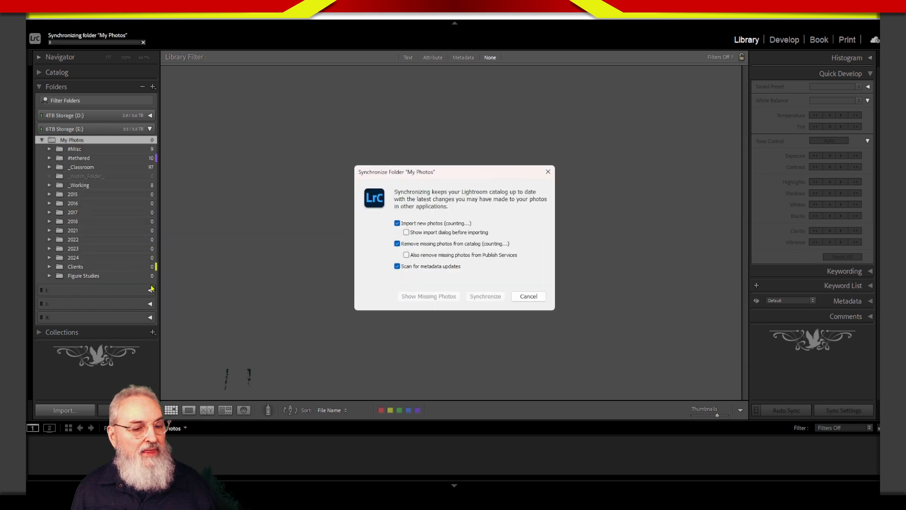
pyautogui.moveTo(428, 178); pyautogui.dragTo(310, 90)
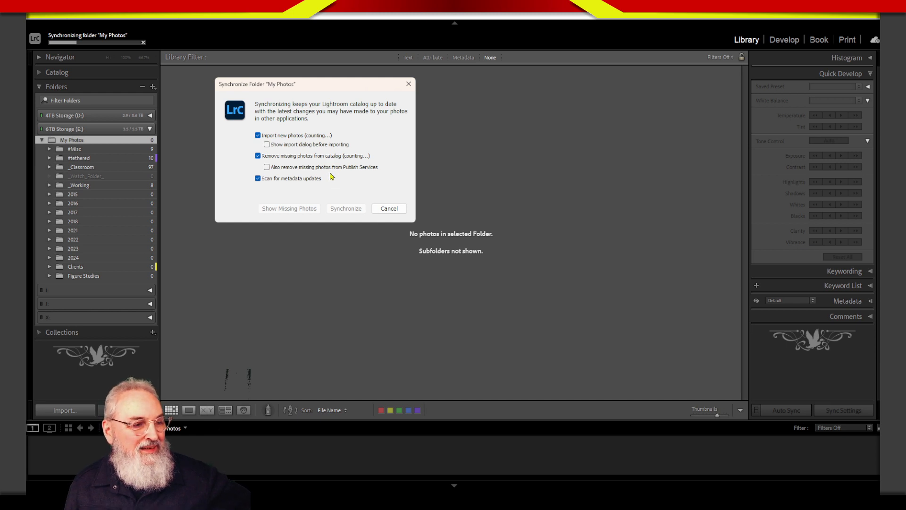
pyautogui.click(389, 209)
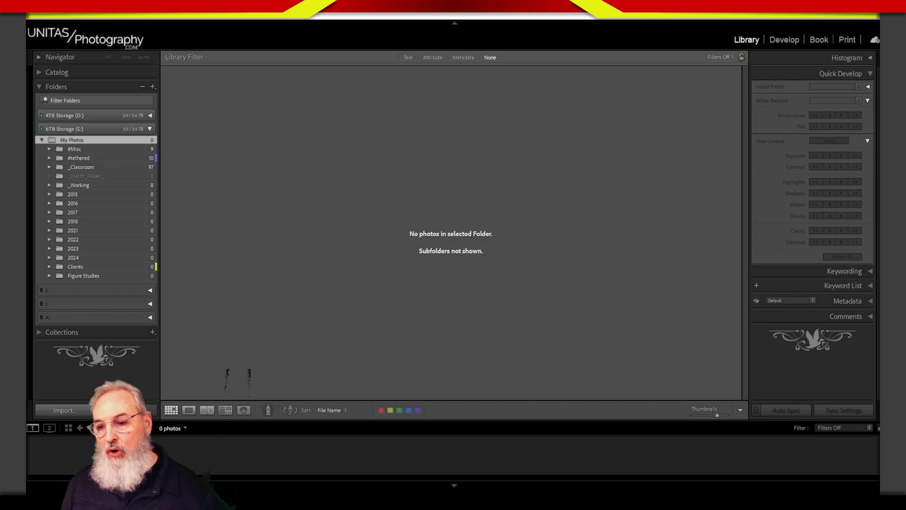
# - Bring the File Explorer window showing My Photos back over Lightroom and select the _MG_7989.CR2 file
pyautogui.moveTo(880, 77); pyautogui.dragTo(366, 58)
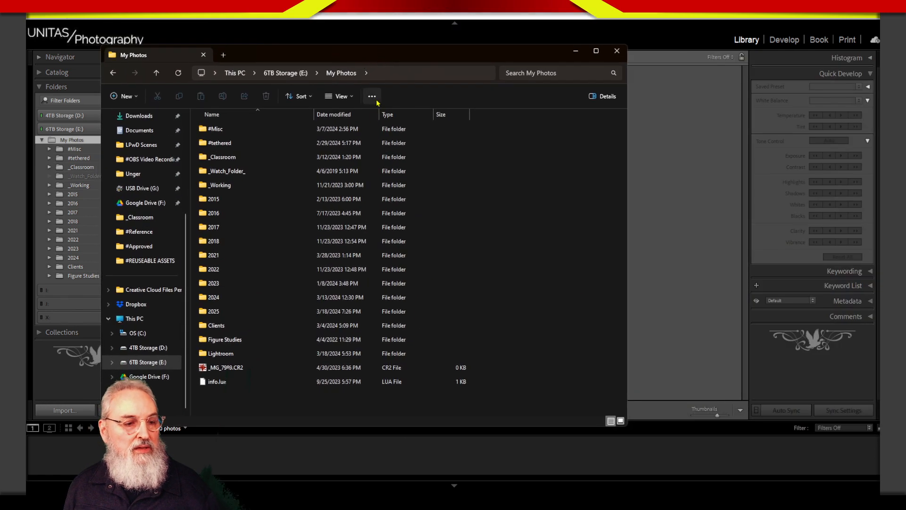
pyautogui.rightClick(233, 371)
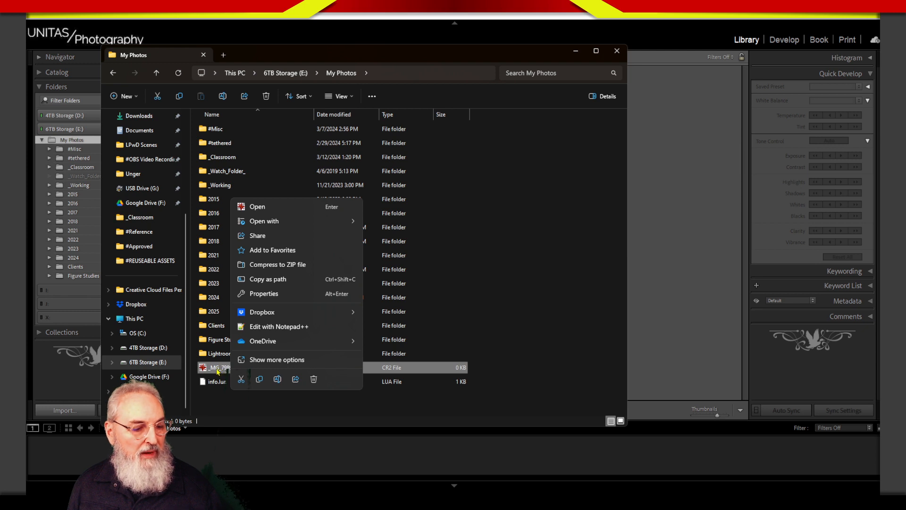
pyautogui.click(217, 370)
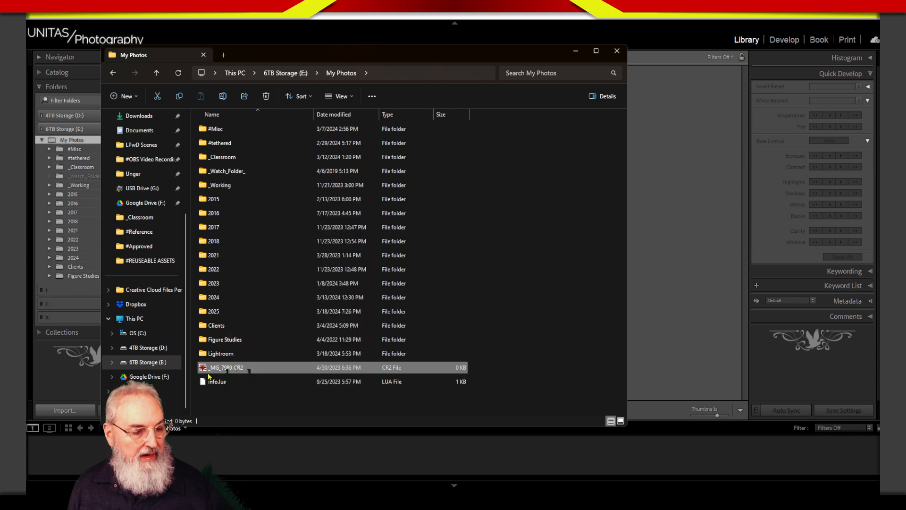
pyautogui.moveTo(206, 369); pyautogui.dragTo(231, 372)
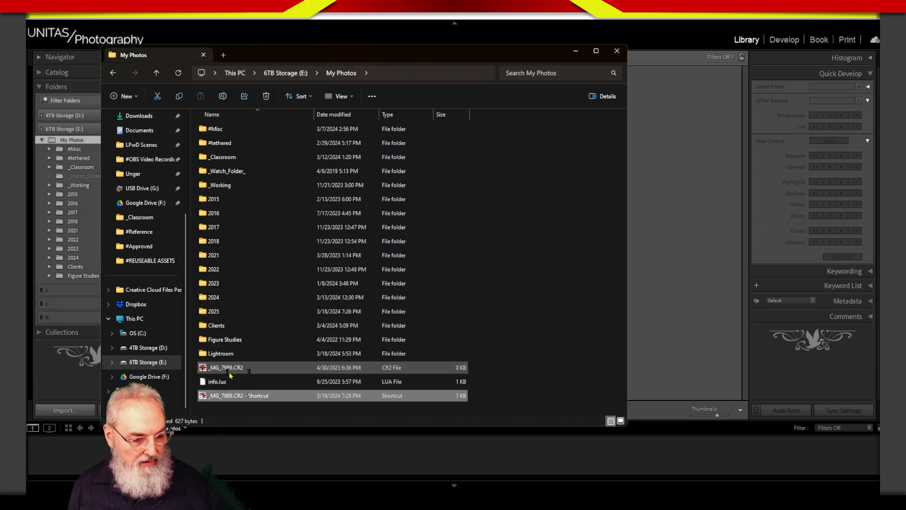
pyautogui.hotkey('ctrl', 'z')
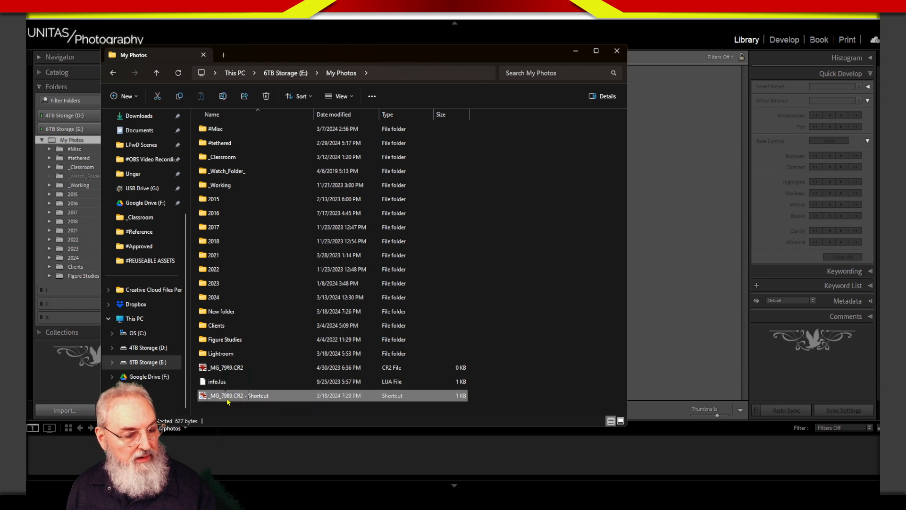
pyautogui.click(265, 95)
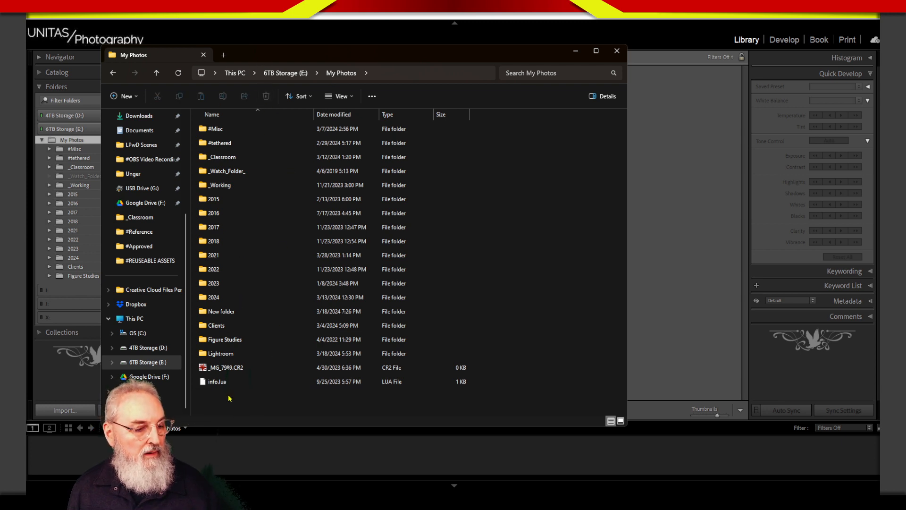
# - Make a copy of _MG_7989.CR2 in My Photos and rename the folder called New folder to 2025
pyautogui.click(227, 367)
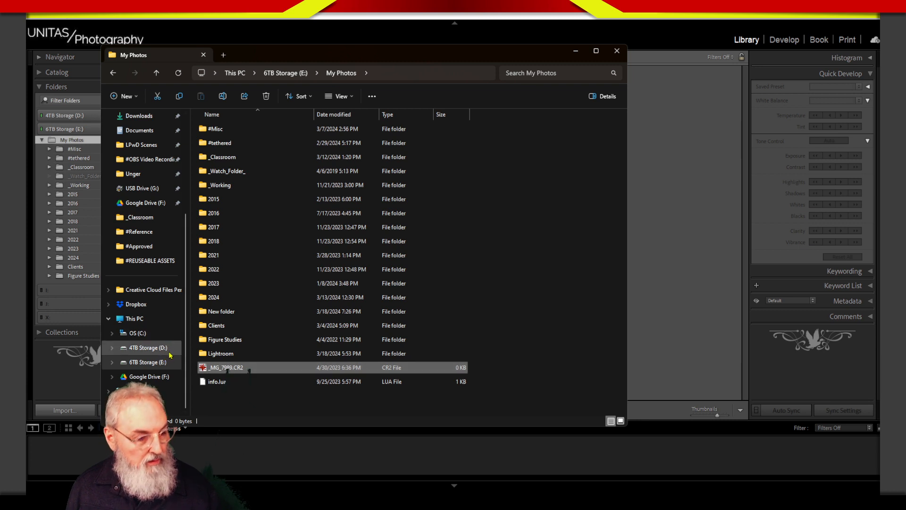
pyautogui.moveTo(227, 368); pyautogui.dragTo(251, 373)
pyautogui.click(241, 316)
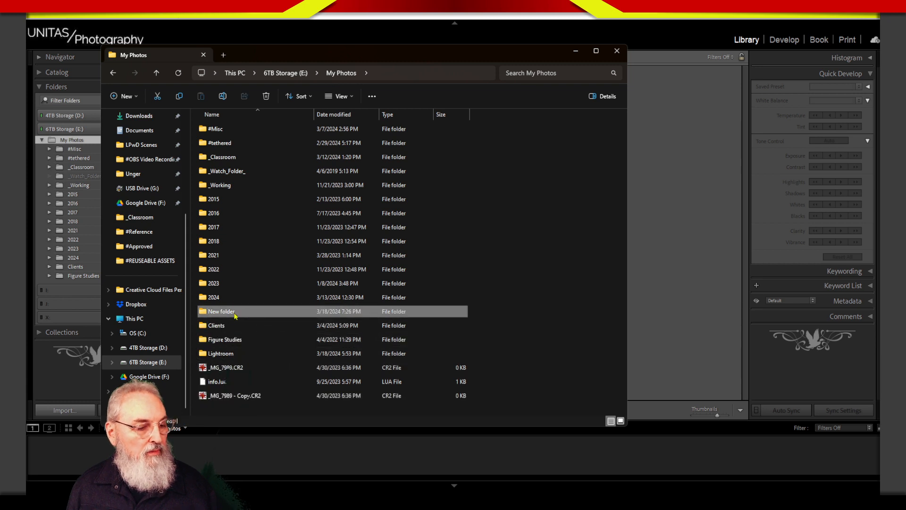
pyautogui.click(222, 312)
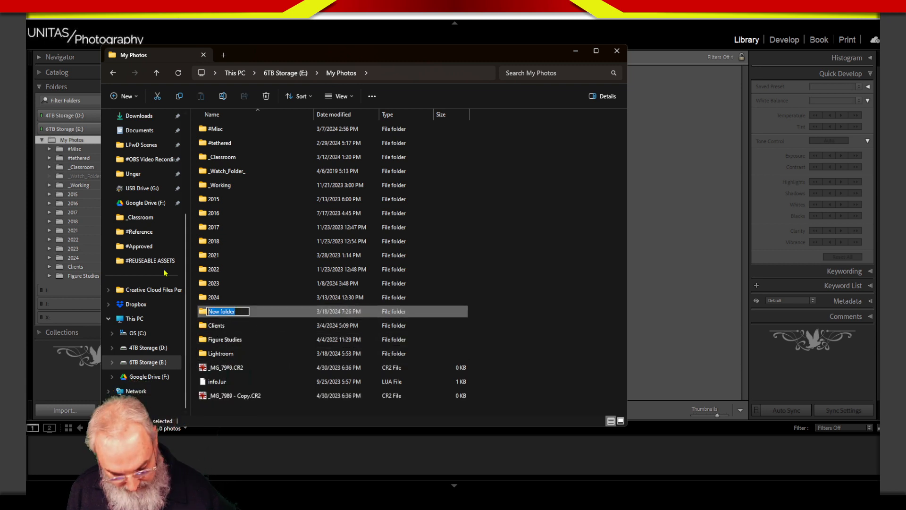
pyautogui.write('2025')
pyautogui.press('Return')
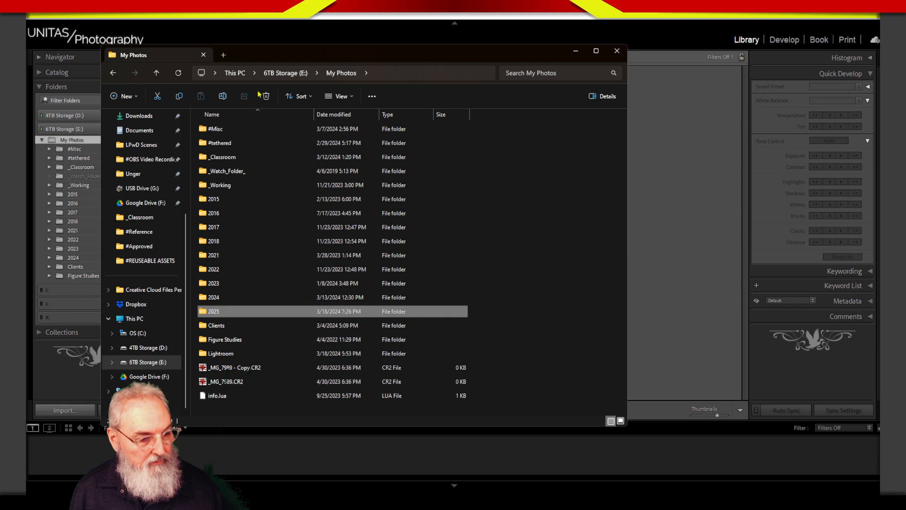
# - Move _MG_7989 - Copy.CR2 into the 2025 folder and open that folder
pyautogui.click(243, 368)
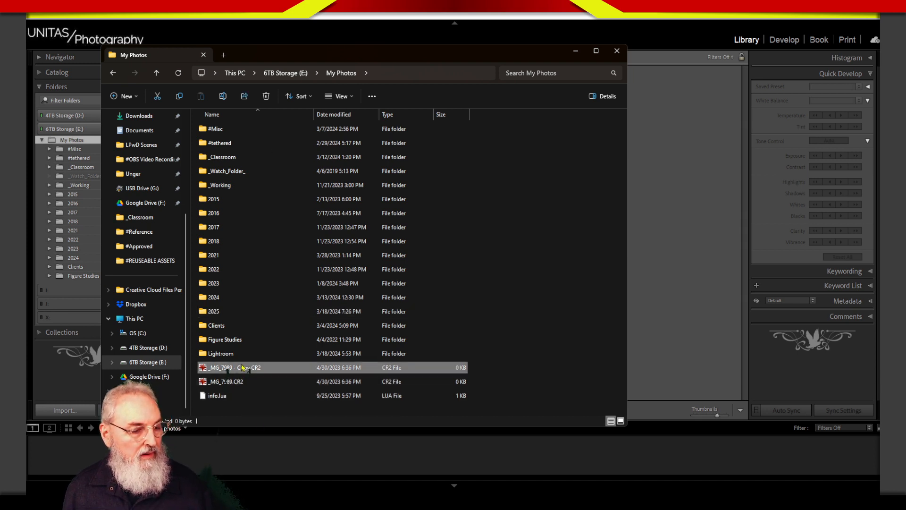
pyautogui.moveTo(242, 368); pyautogui.dragTo(237, 313)
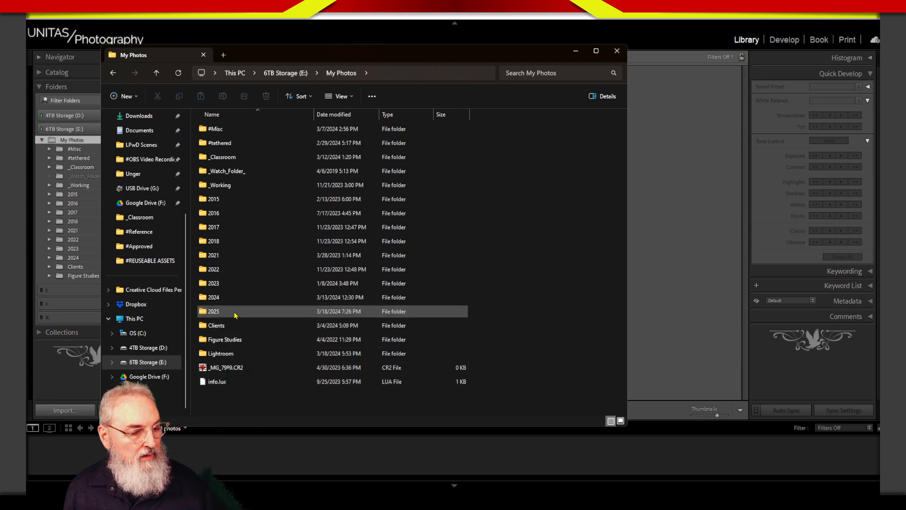
pyautogui.doubleClick(241, 313)
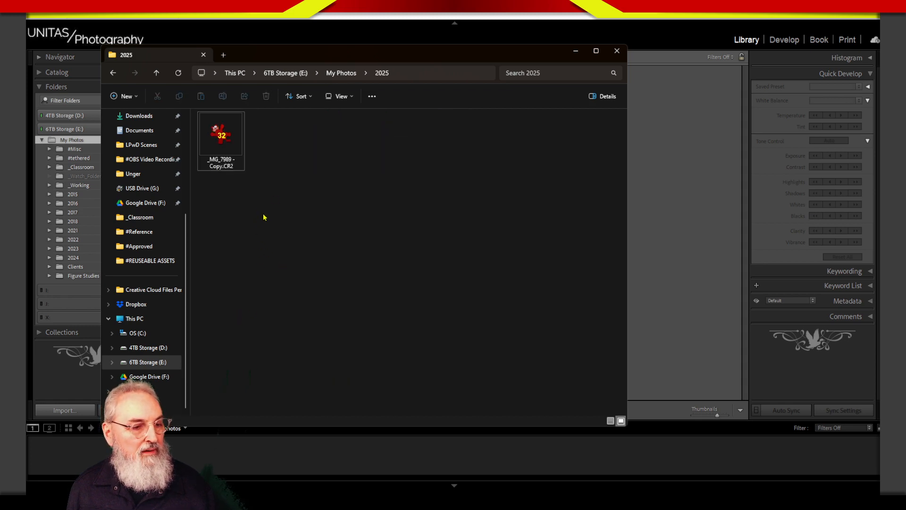
# - Return to the My Photos folder in File Explorer and switch back to Lightroom Classic
pyautogui.click(346, 73)
pyautogui.moveTo(541, 52); pyautogui.dragTo(561, 52)
pyautogui.click(586, 24)
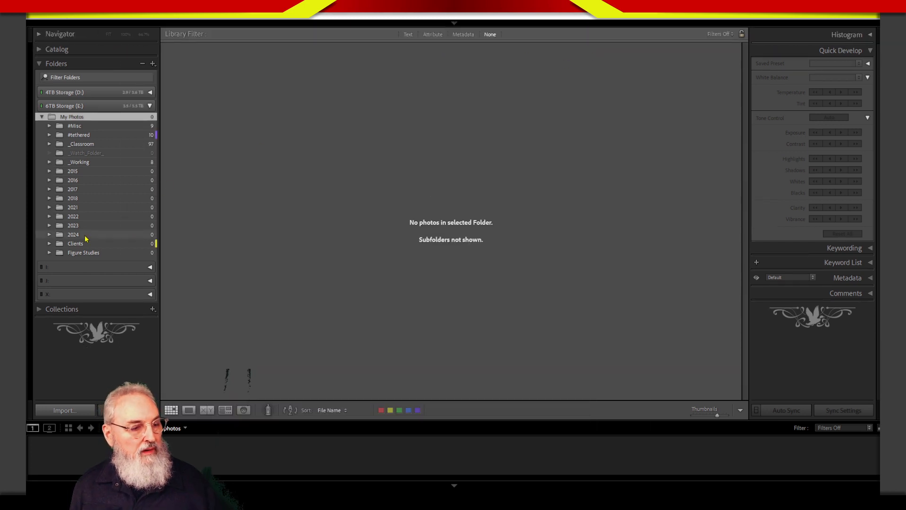
# - Update the My Photos folder location in Lightroom to My Photos on the 6TB Storage (E:) drive
pyautogui.rightClick(103, 119)
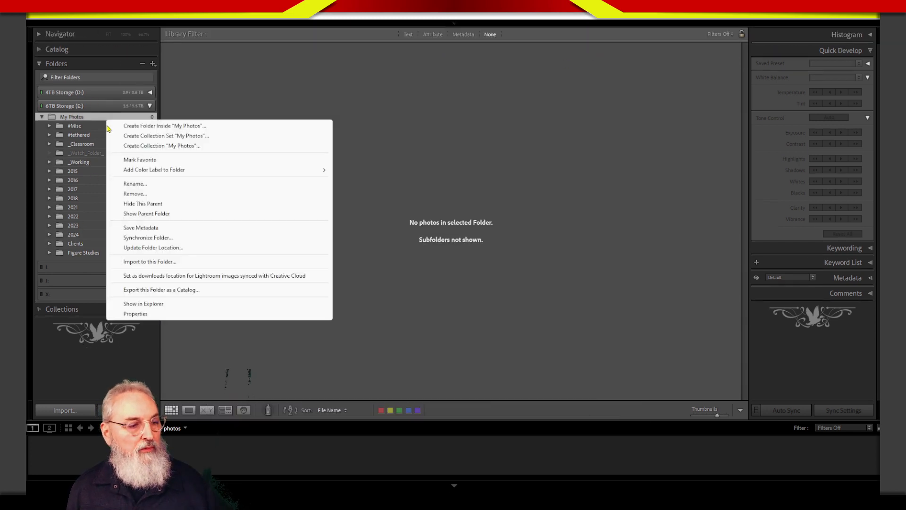
pyautogui.click(174, 252)
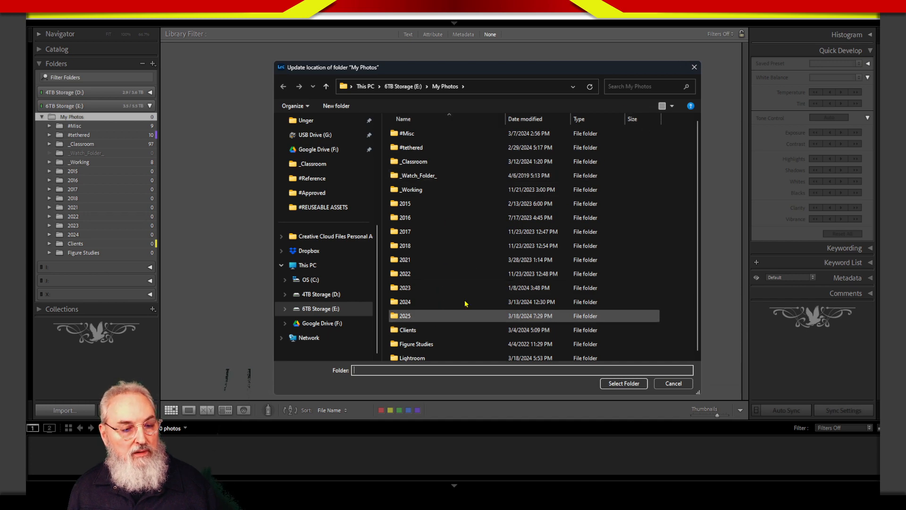
pyautogui.click(627, 383)
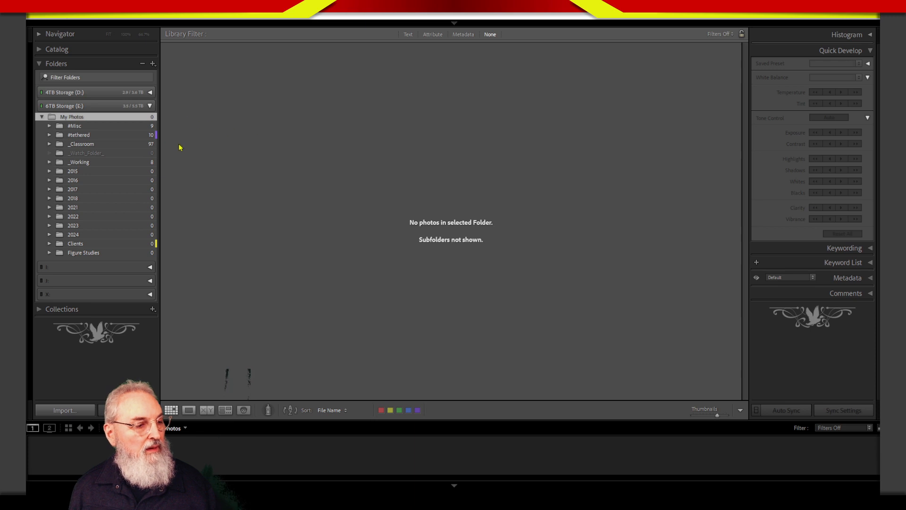
# - Try to synchronize My Photos, importing new photos with the import dialog shown first, without removing missing photos or scanning for metadata updates
pyautogui.rightClick(128, 121)
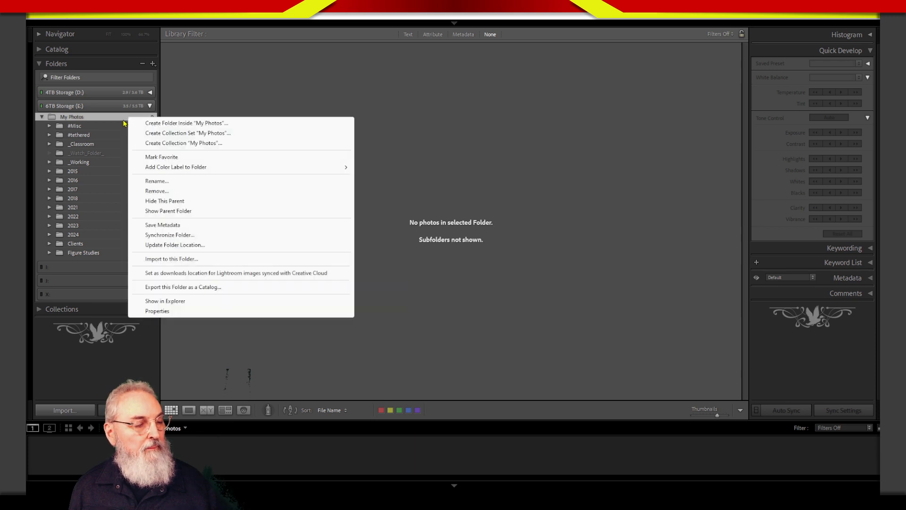
pyautogui.click(168, 236)
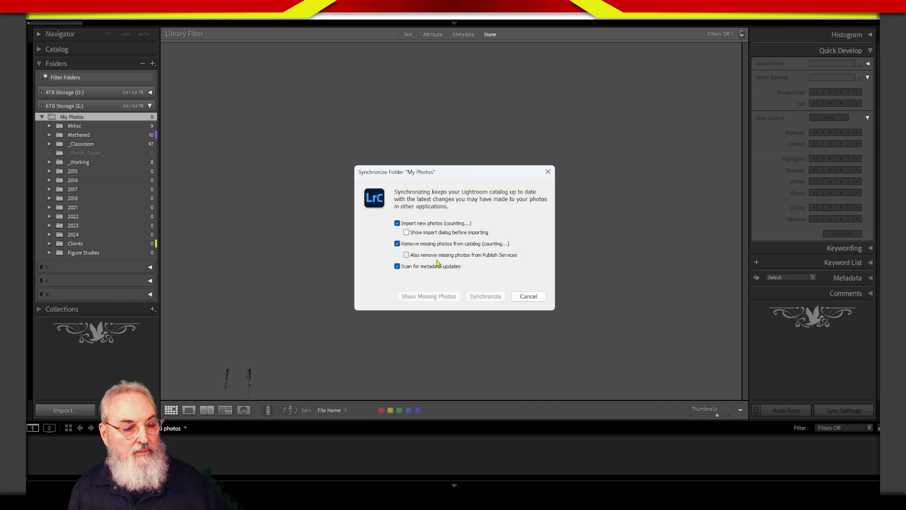
pyautogui.click(397, 244)
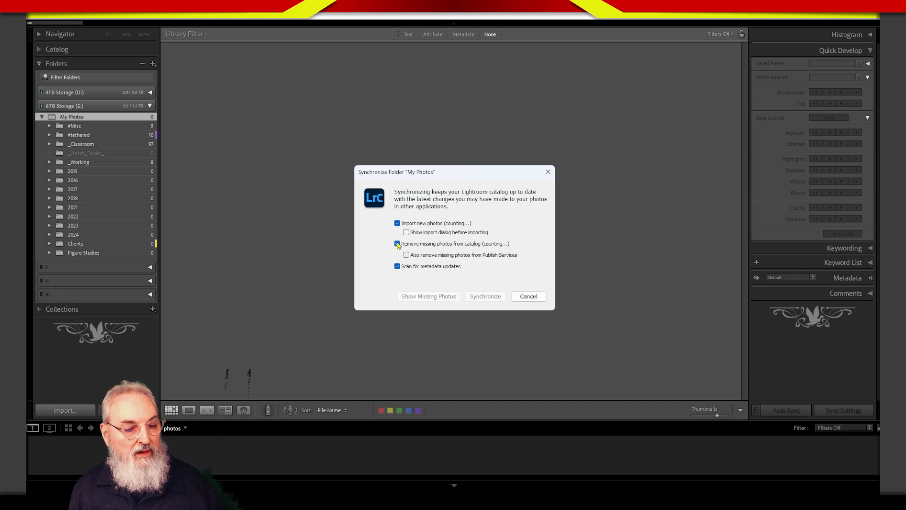
pyautogui.click(398, 267)
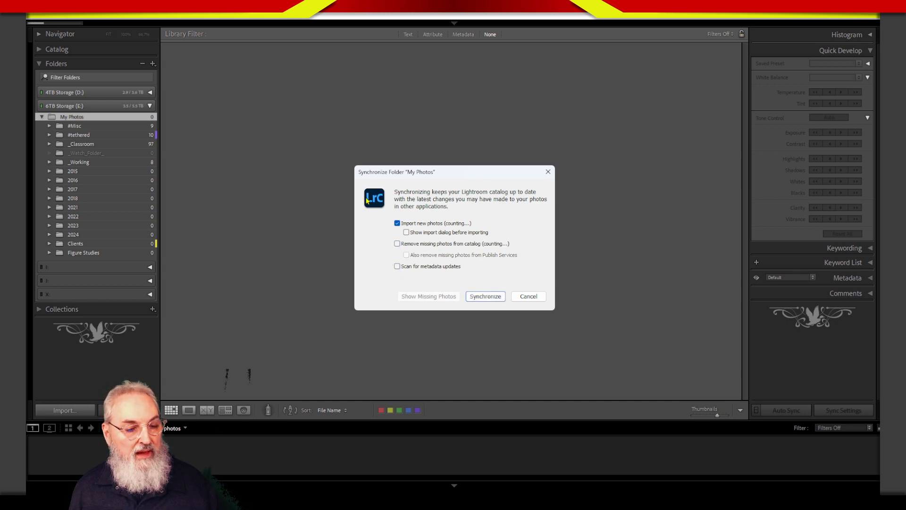
pyautogui.click(406, 232)
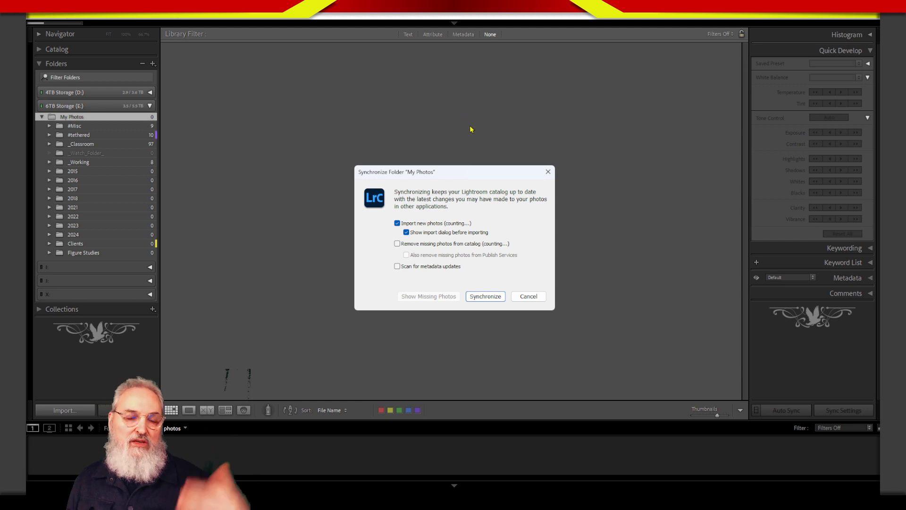
pyautogui.click(524, 298)
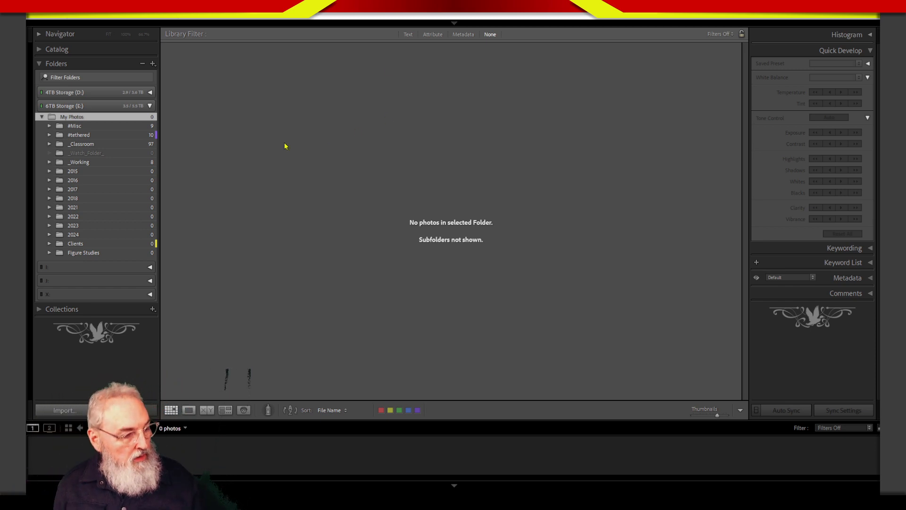
# - Start an import from the EOS_DIGITAL (H:) card with only the first photo, _MG_1448.CR2, included
pyautogui.click(65, 410)
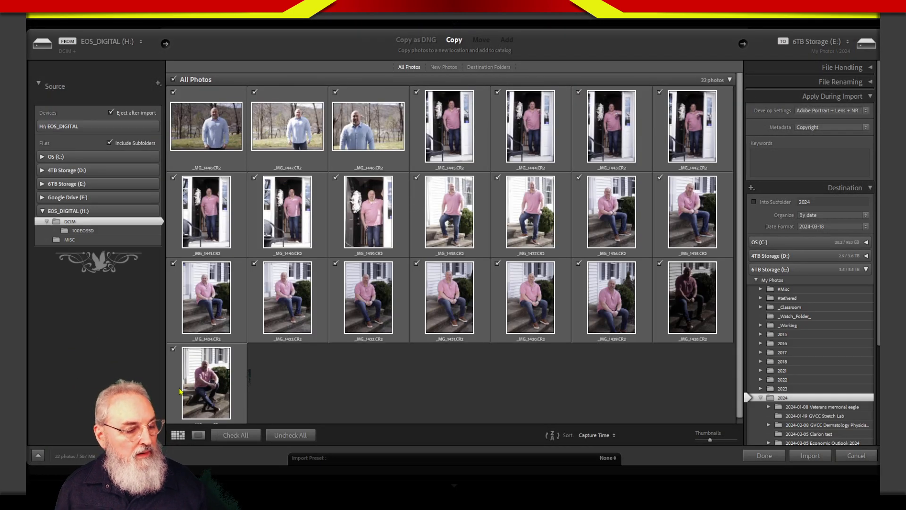
pyautogui.click(290, 435)
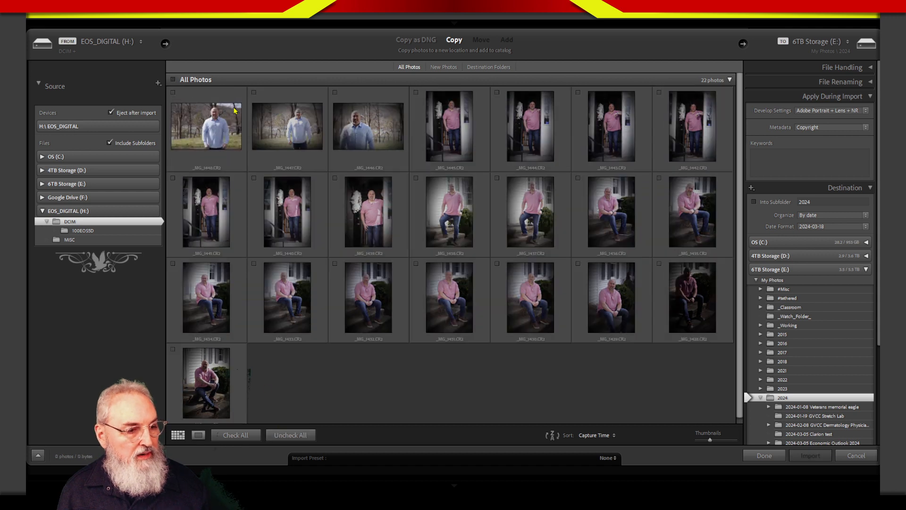
pyautogui.click(219, 111)
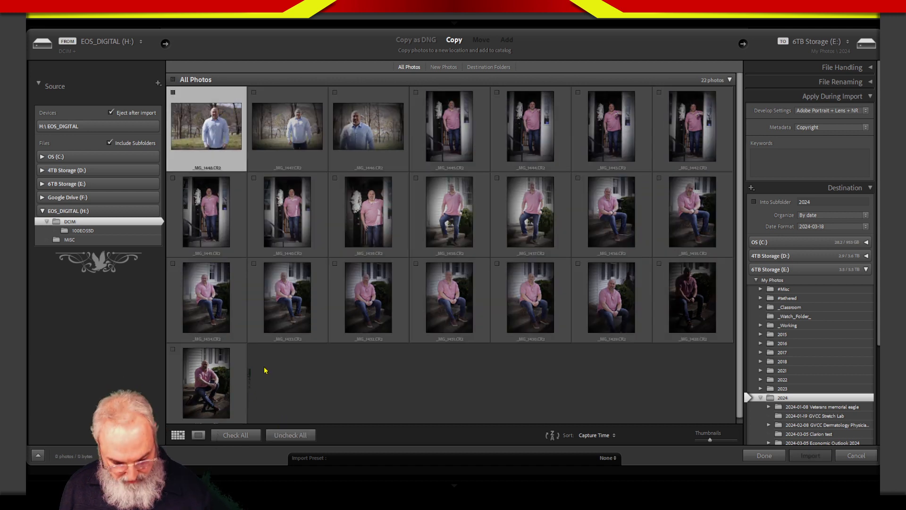
pyautogui.press('p')
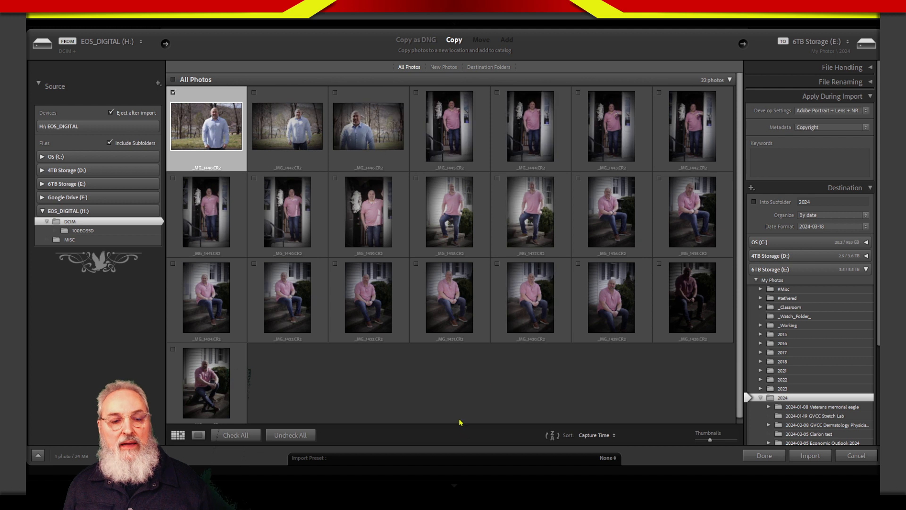
pyautogui.click(465, 370)
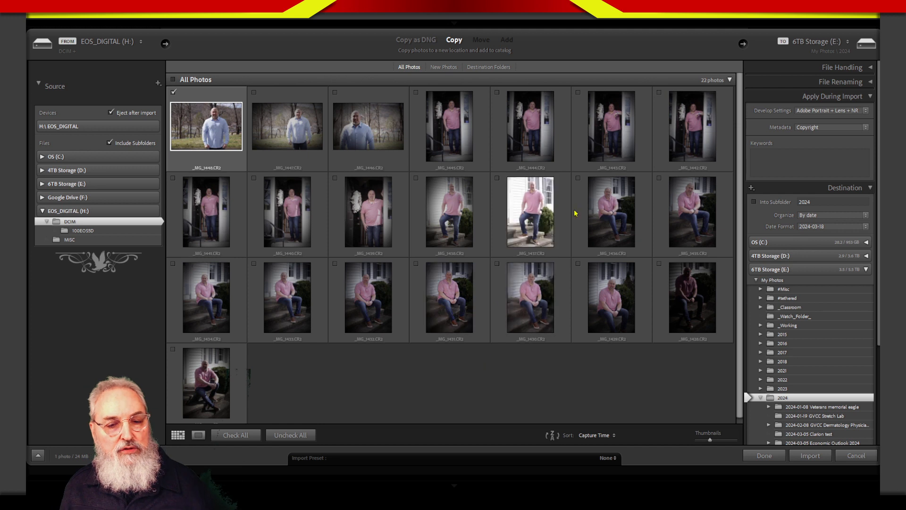
# - Collapse the Apply During Import settings and set the import destination to My Photos on the 6TB Storage (E:) drive
pyautogui.click(809, 95)
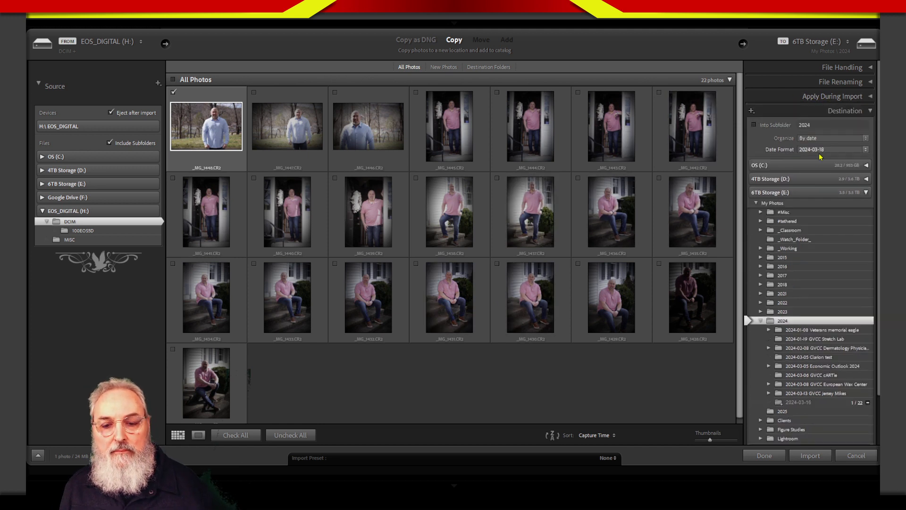
pyautogui.click(821, 112)
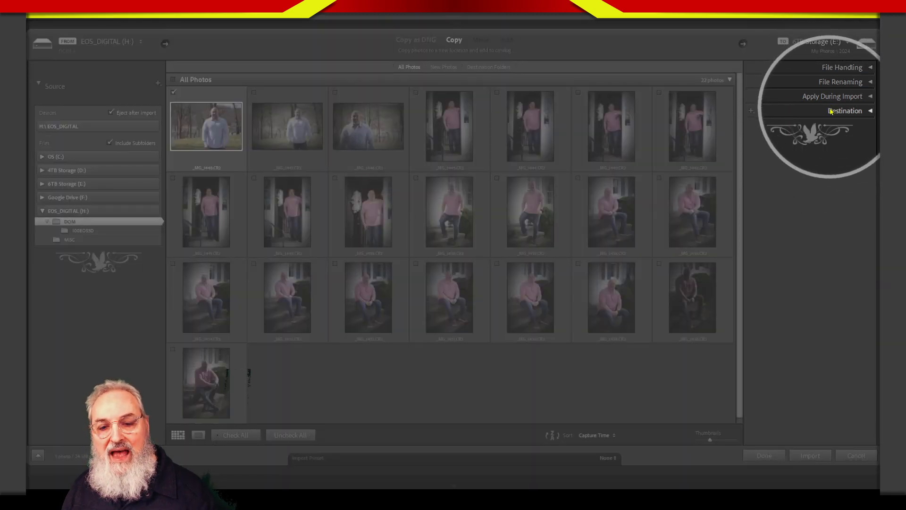
pyautogui.click(830, 110)
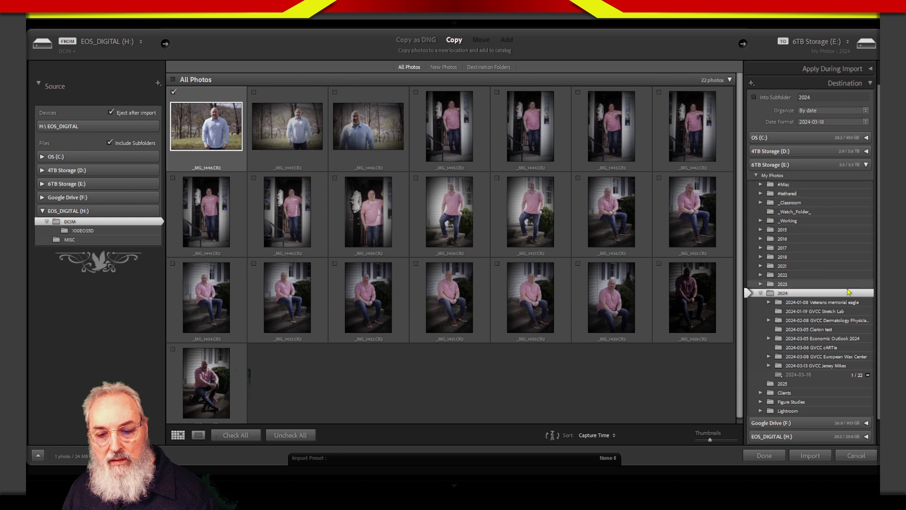
pyautogui.moveTo(879, 283); pyautogui.dragTo(878, 309)
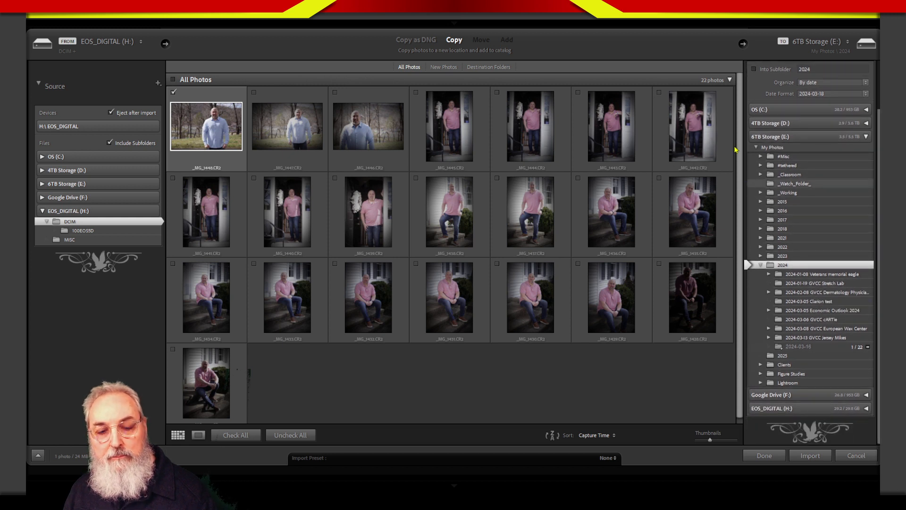
pyautogui.click(781, 148)
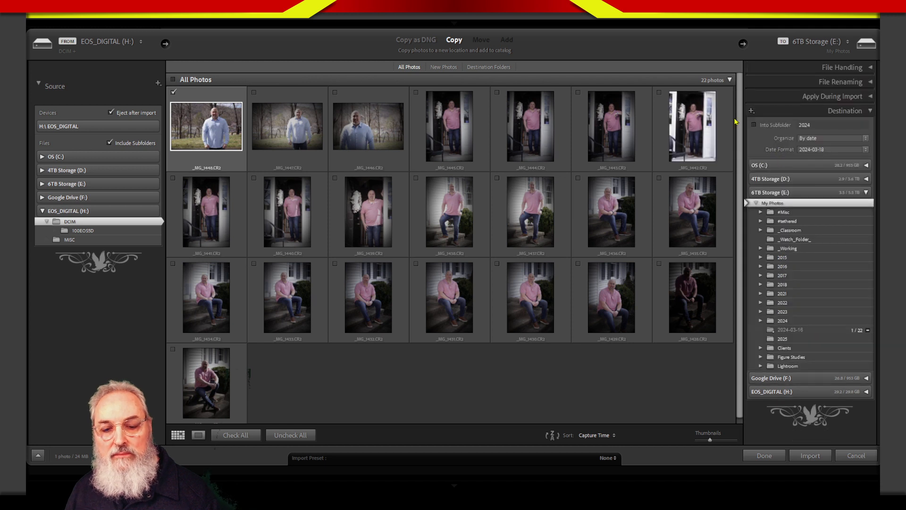
pyautogui.rightClick(782, 204)
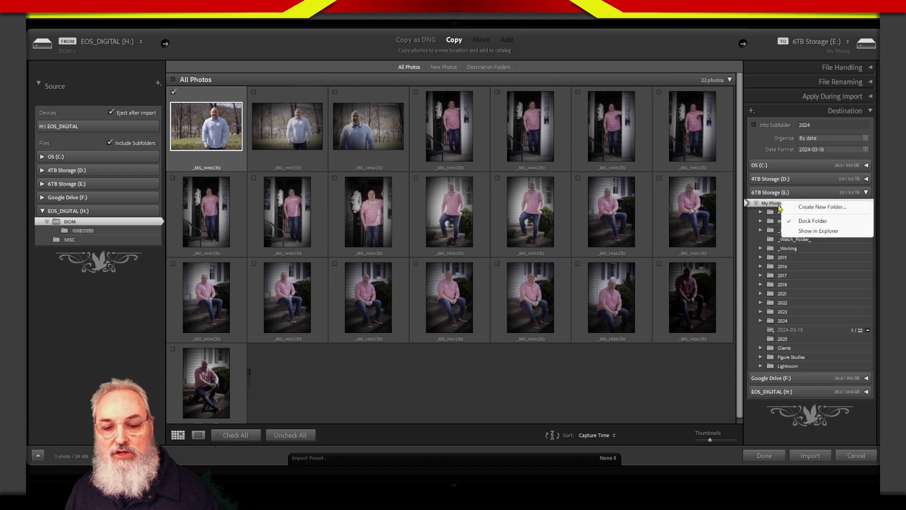
pyautogui.click(775, 206)
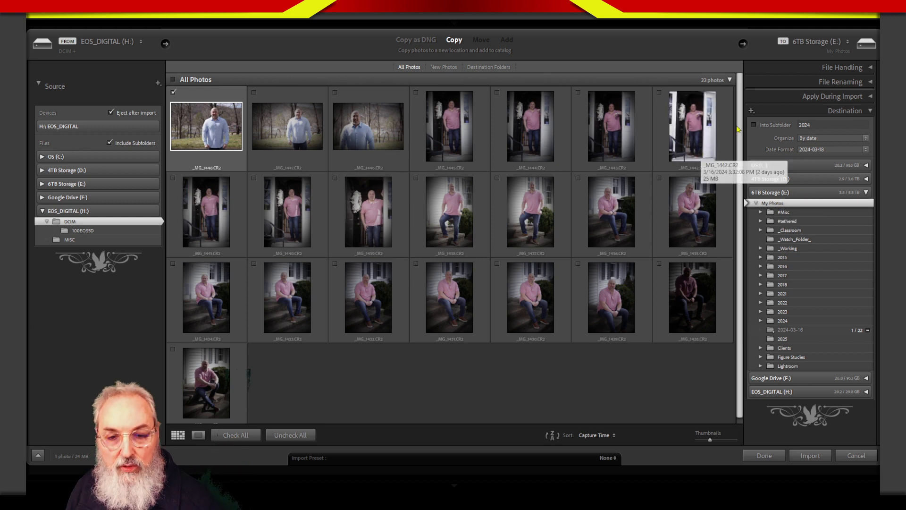
# - Enable importing into a subfolder at the destination and name the subfolder 2025
pyautogui.click(757, 126)
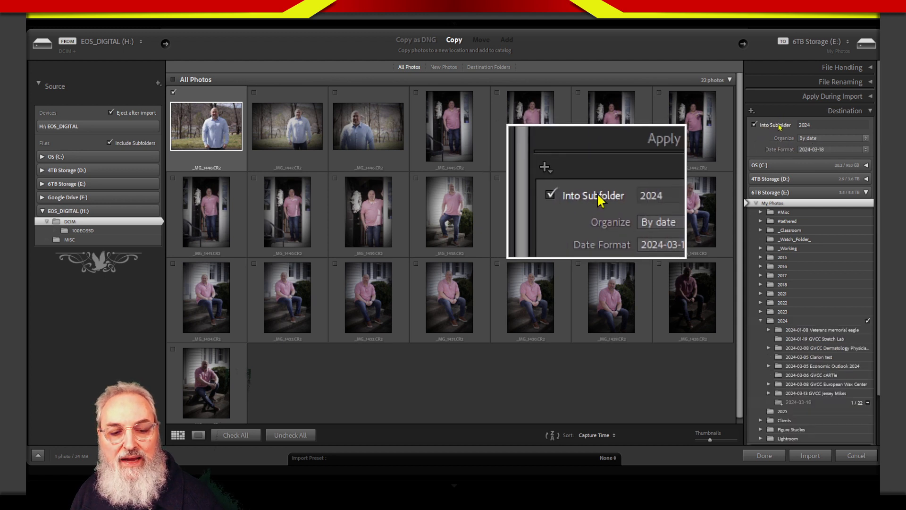
pyautogui.click(808, 125)
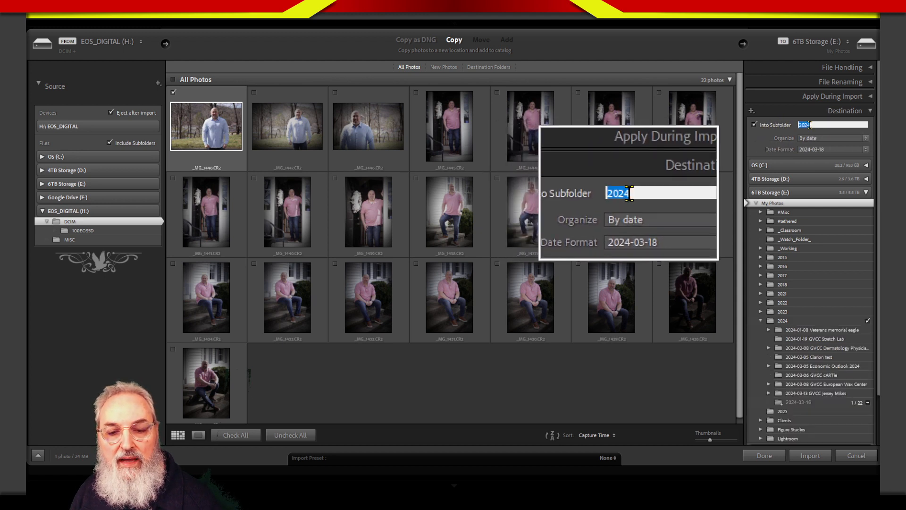
pyautogui.moveTo(812, 124); pyautogui.dragTo(802, 126)
pyautogui.write('5')
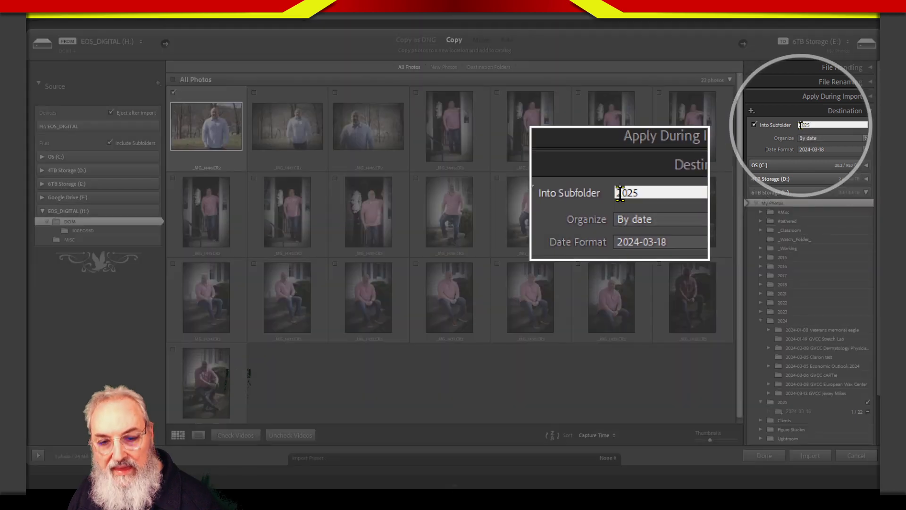
pyautogui.press('alt')
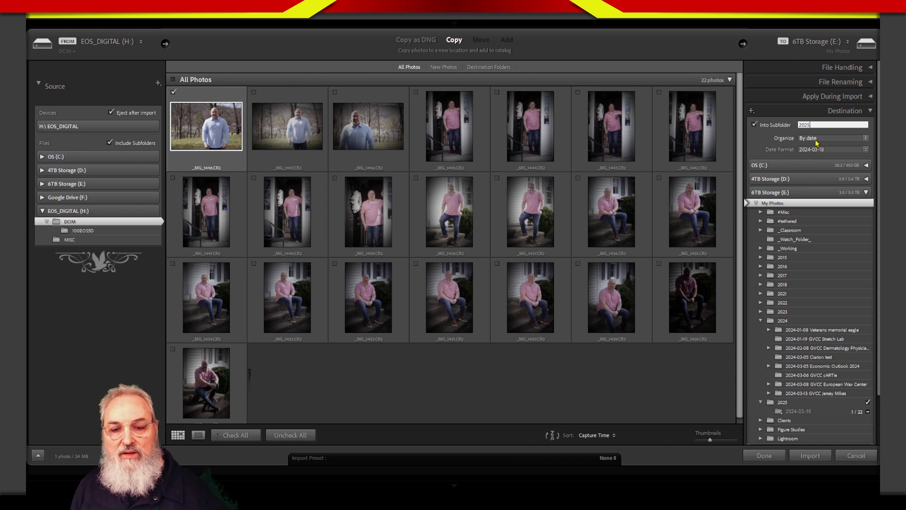
# - Organize the imported photos by date, using the 2024-03-18 date format
pyautogui.click(816, 140)
pyautogui.click(808, 159)
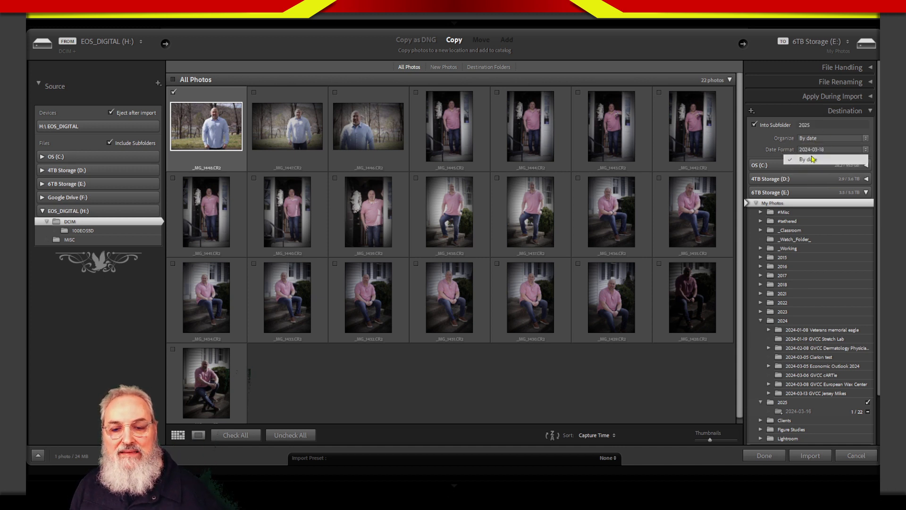
pyautogui.click(813, 150)
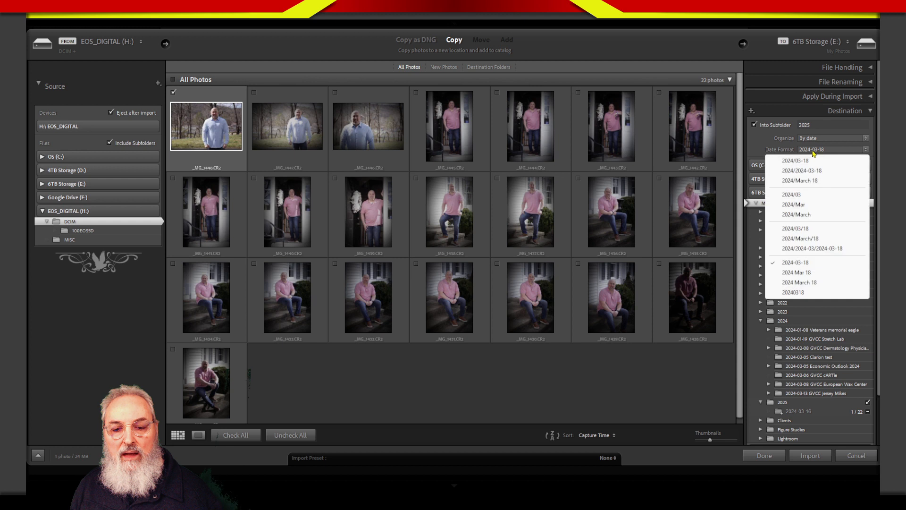
pyautogui.click(801, 267)
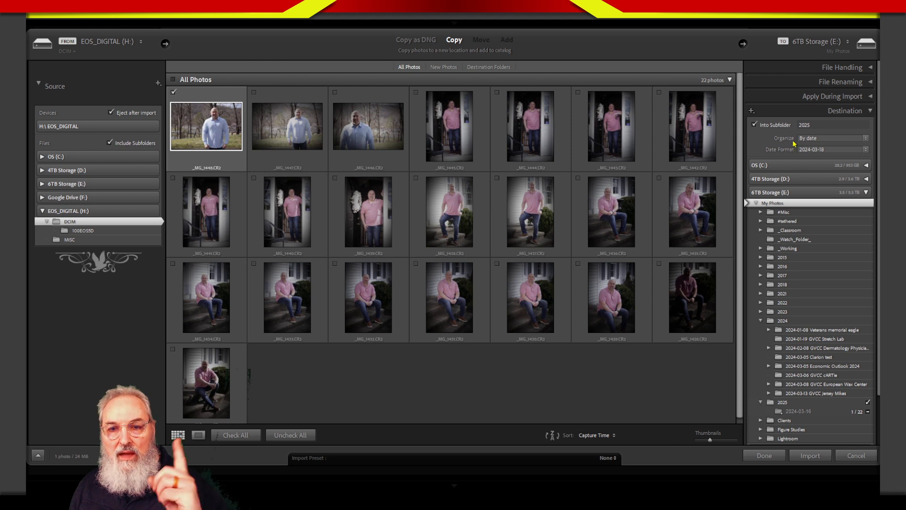
# - Try the 2025 folder as the import destination with the 2025 subfolder option on, and restore My Photos as the destination
pyautogui.scroll(-3, 809, 255)
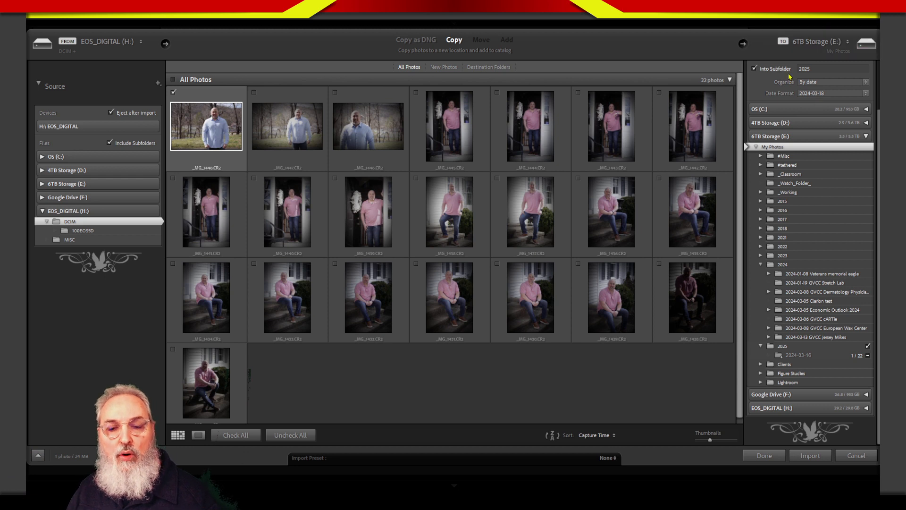
pyautogui.click(772, 149)
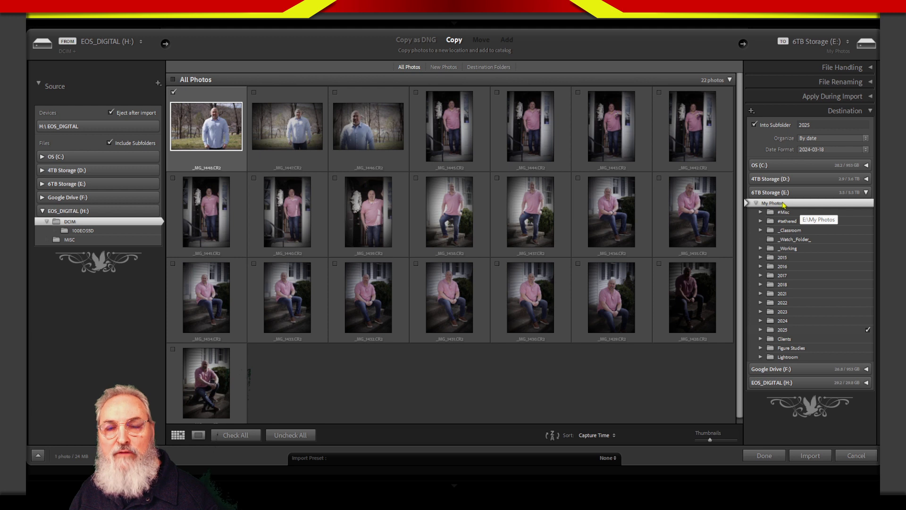
pyautogui.click(783, 330)
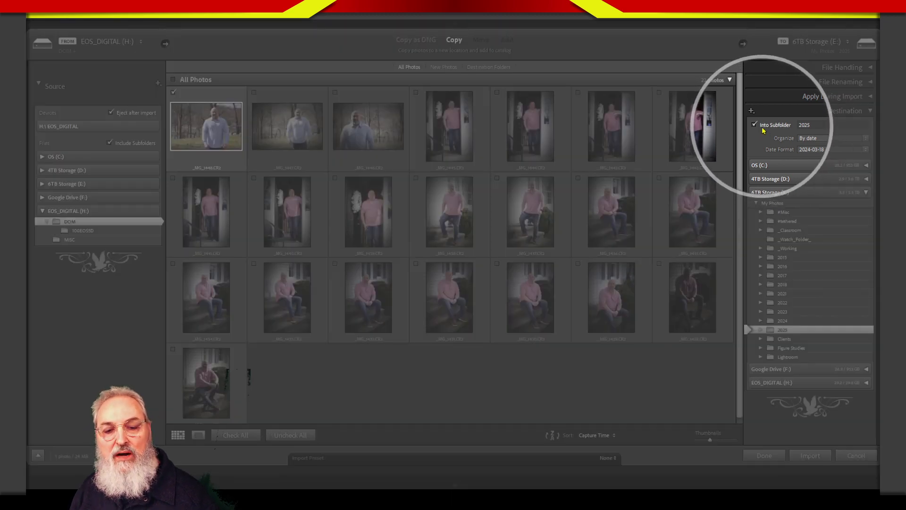
pyautogui.click(768, 126)
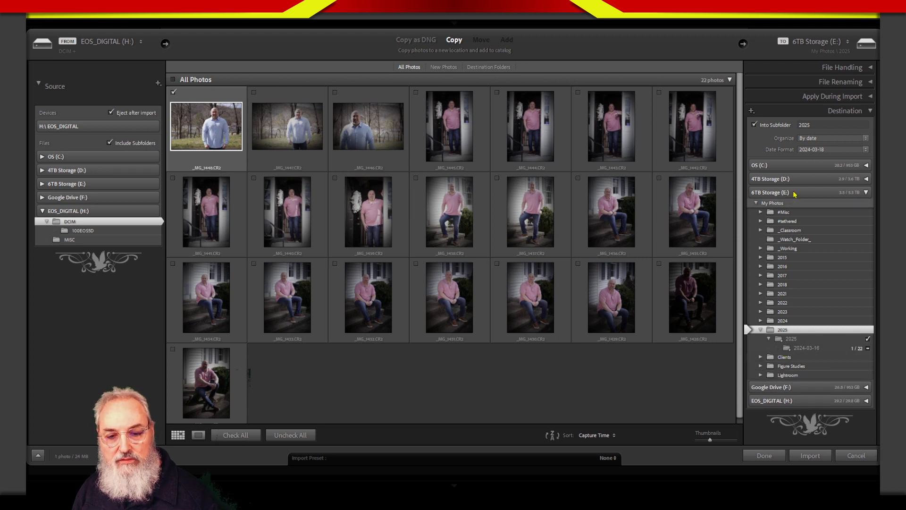
pyautogui.click(790, 205)
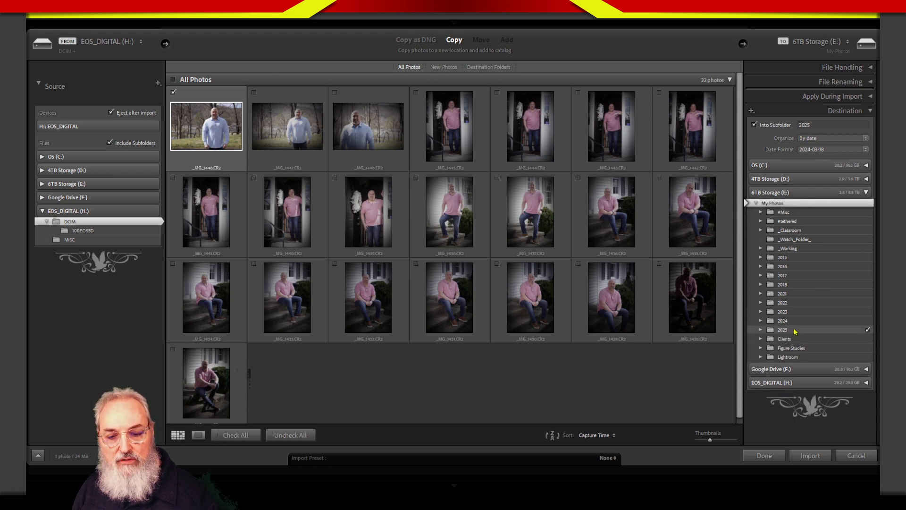
# - Expand the 2025 destination folder, import the included photo, and show the 2024-03-16 folder in the library
pyautogui.click(761, 329)
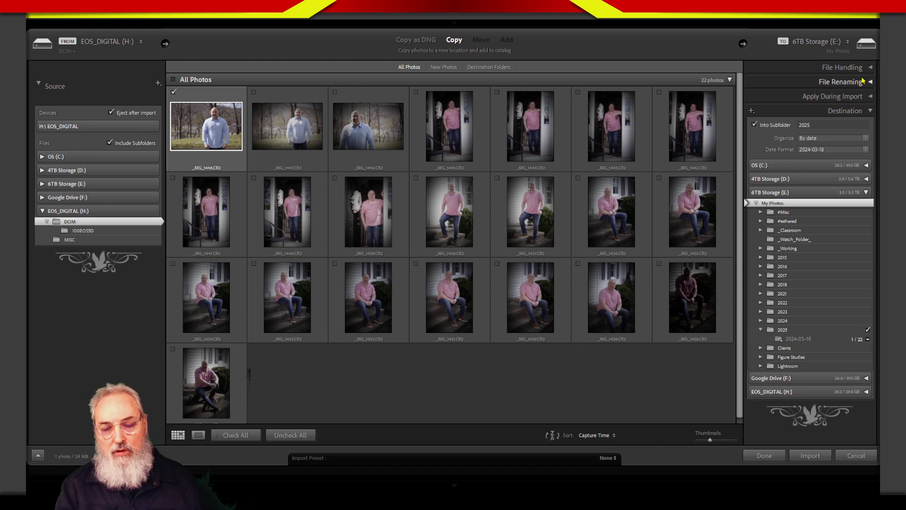
pyautogui.click(810, 457)
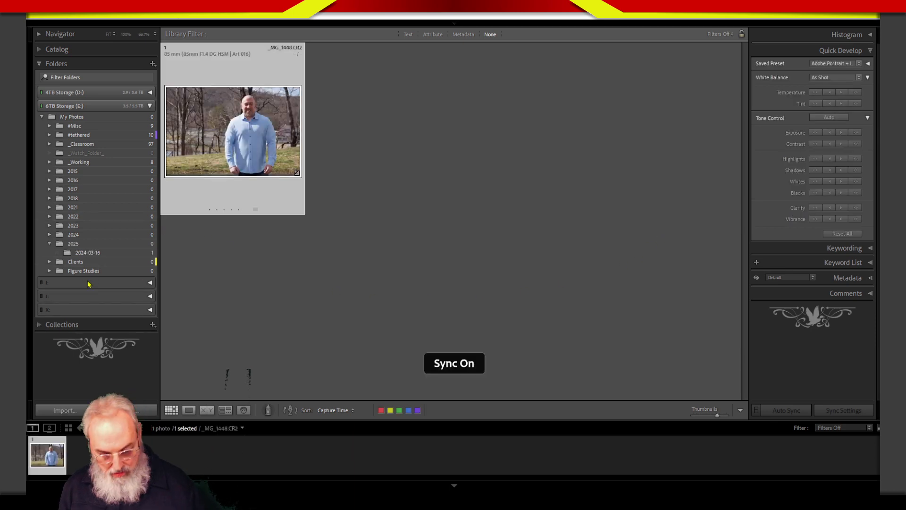
pyautogui.click(88, 253)
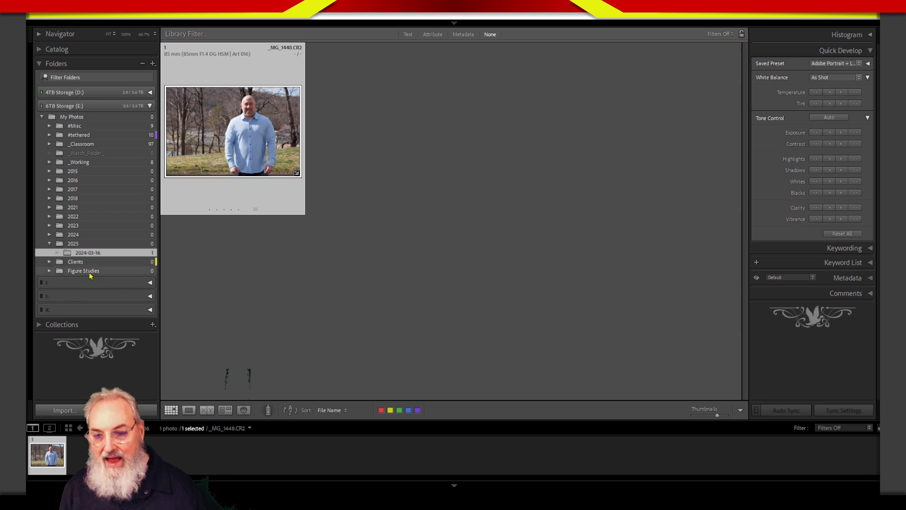
# - Switch to File Explorer, examine the year folders in My Photos on the 6TB Storage (E:) drive, and return to Lightroom
pyautogui.hotkey('alt', 'Tab')
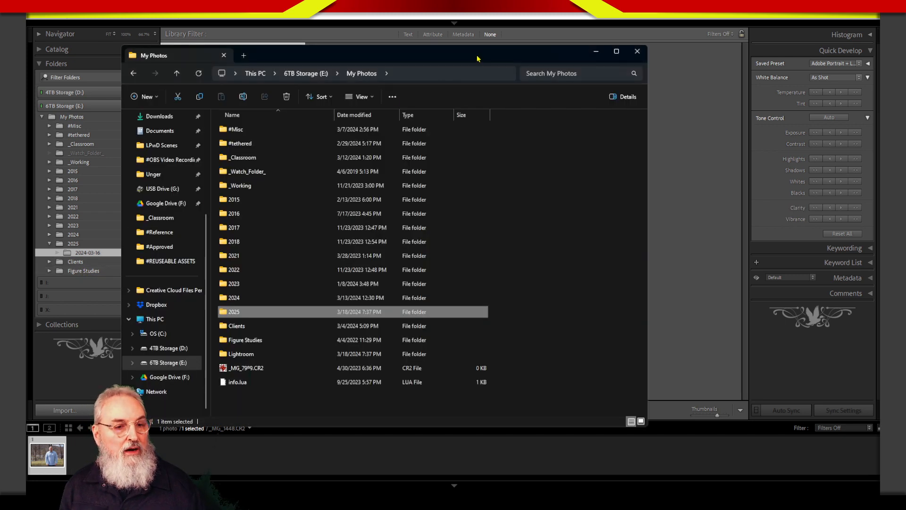
pyautogui.moveTo(477, 58); pyautogui.dragTo(529, 44)
pyautogui.click(616, 196)
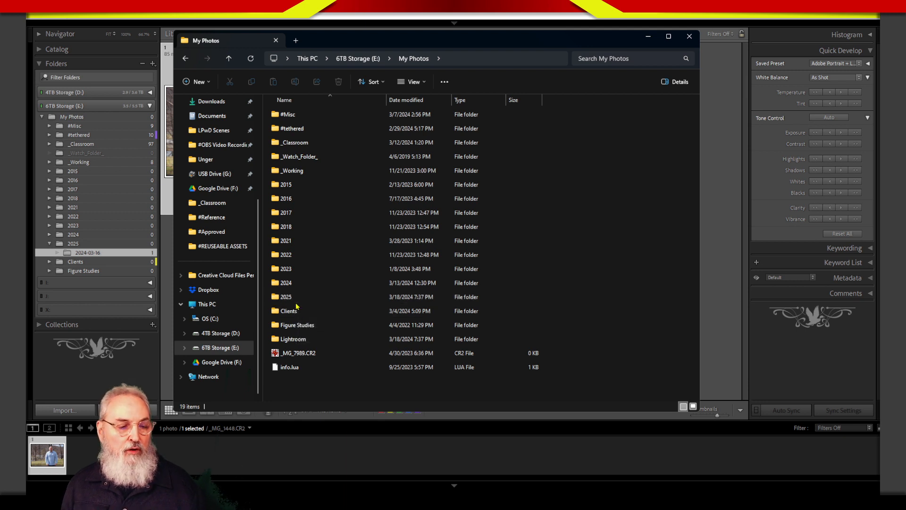
pyautogui.moveTo(296, 301)
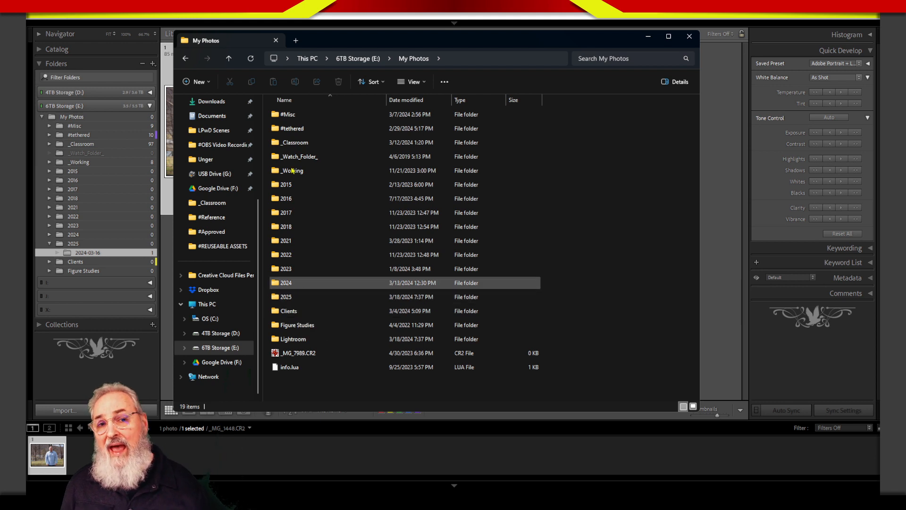
pyautogui.moveTo(306, 228)
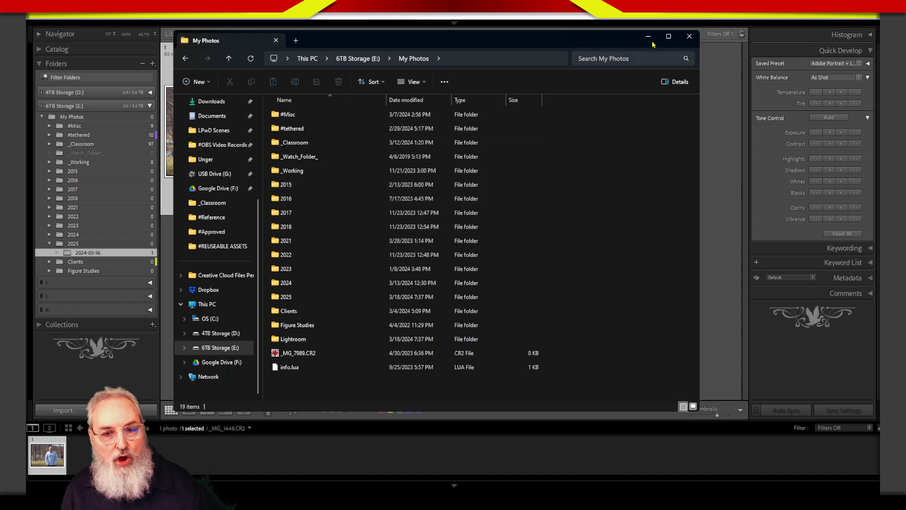
pyautogui.click(732, 92)
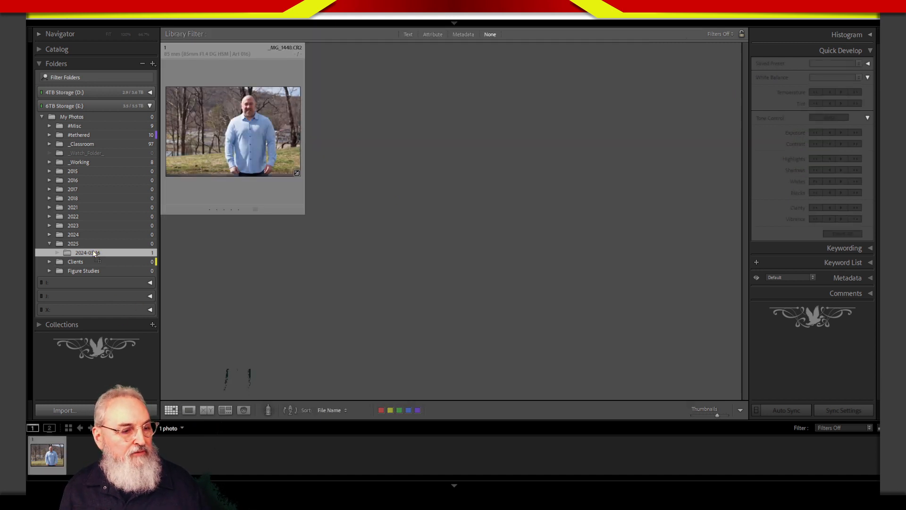
# - Try to synchronize the 2025 folder with the import dialog shown first, and cancel the import of _MG_7989 - Copy.CR2
pyautogui.moveTo(93, 252); pyautogui.dragTo(94, 245)
pyautogui.press('Return')
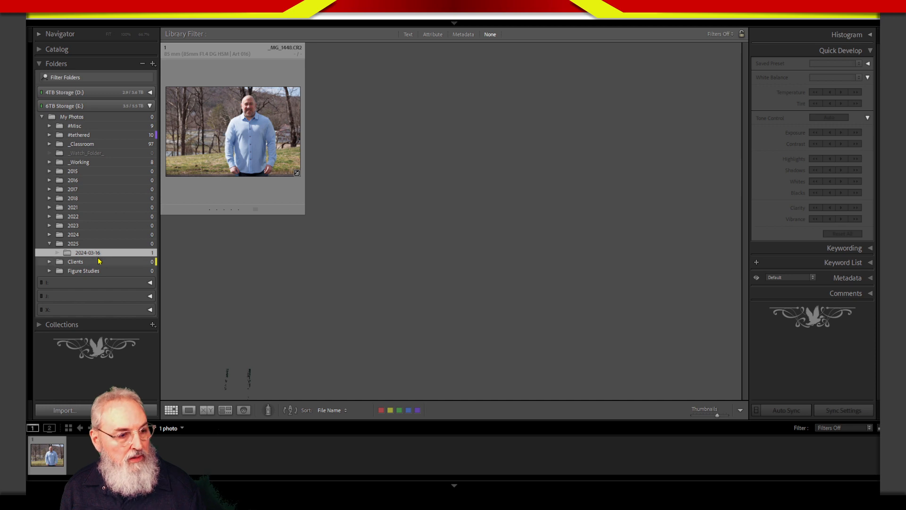
pyautogui.click(97, 247)
pyautogui.rightClick(98, 247)
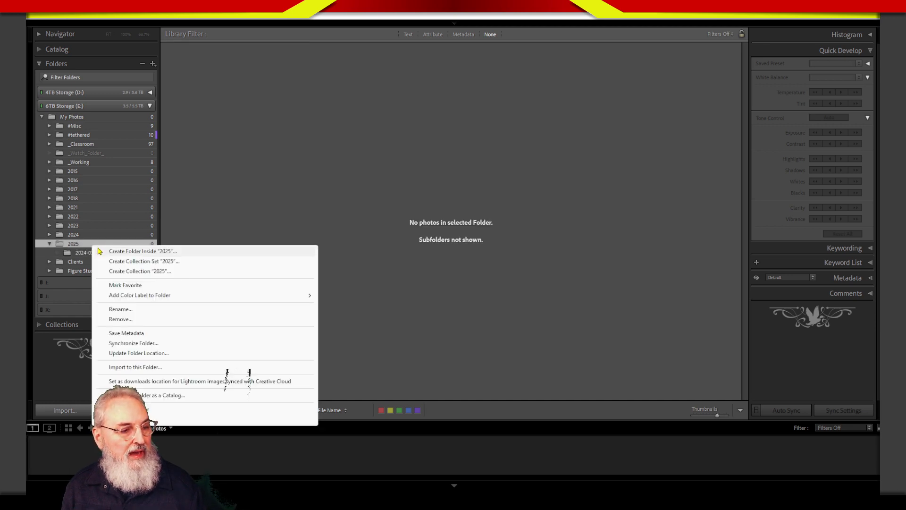
pyautogui.click(154, 344)
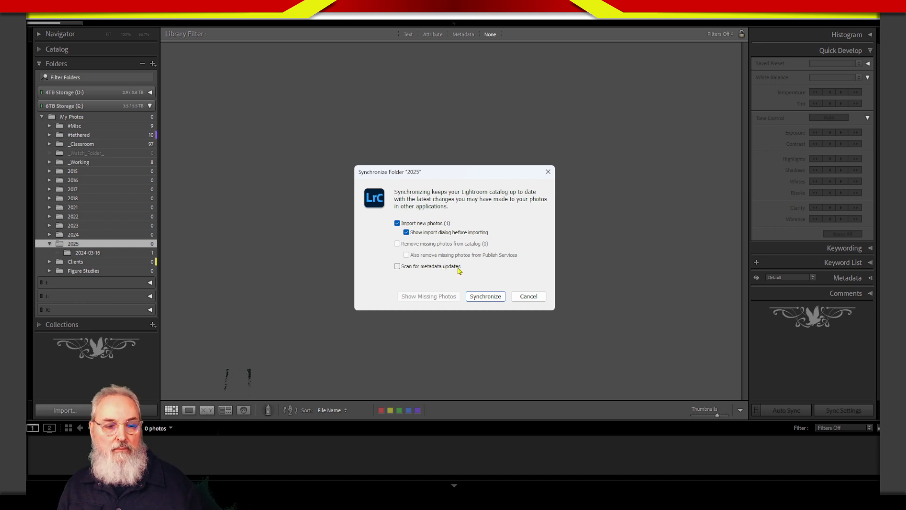
pyautogui.click(486, 296)
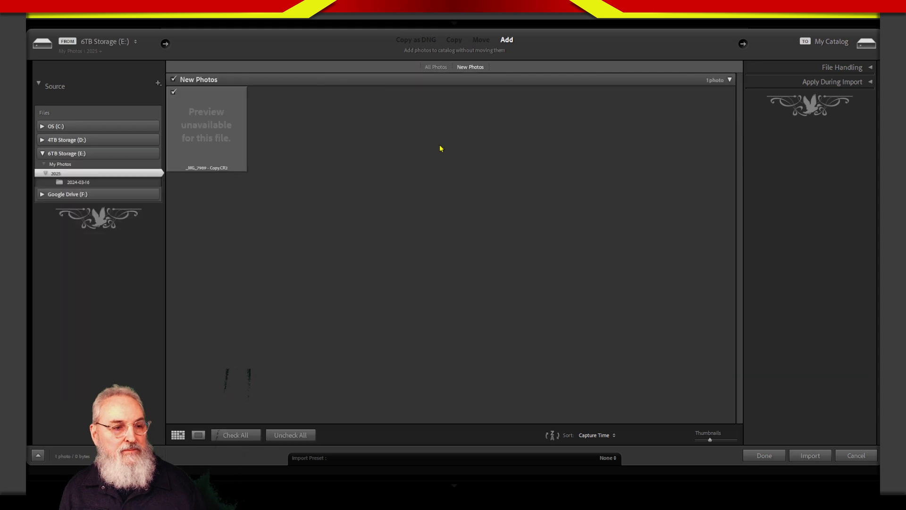
pyautogui.click(225, 132)
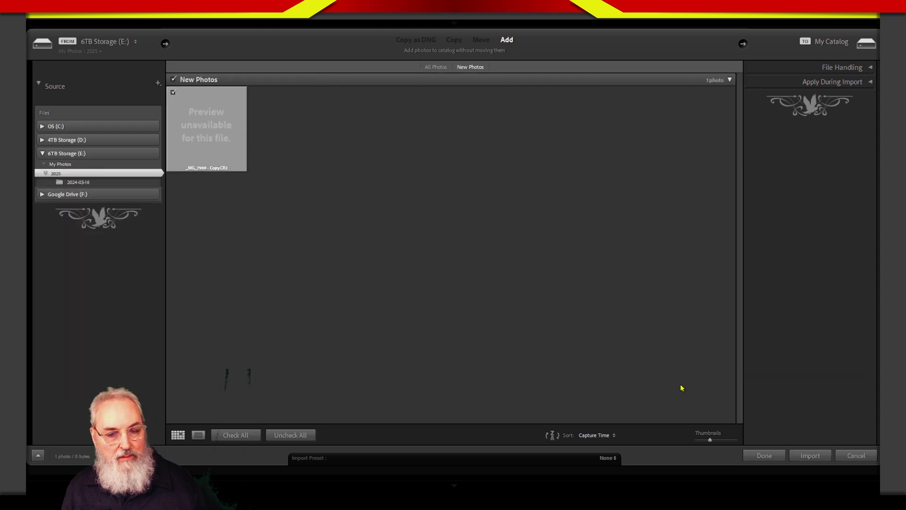
pyautogui.click(853, 454)
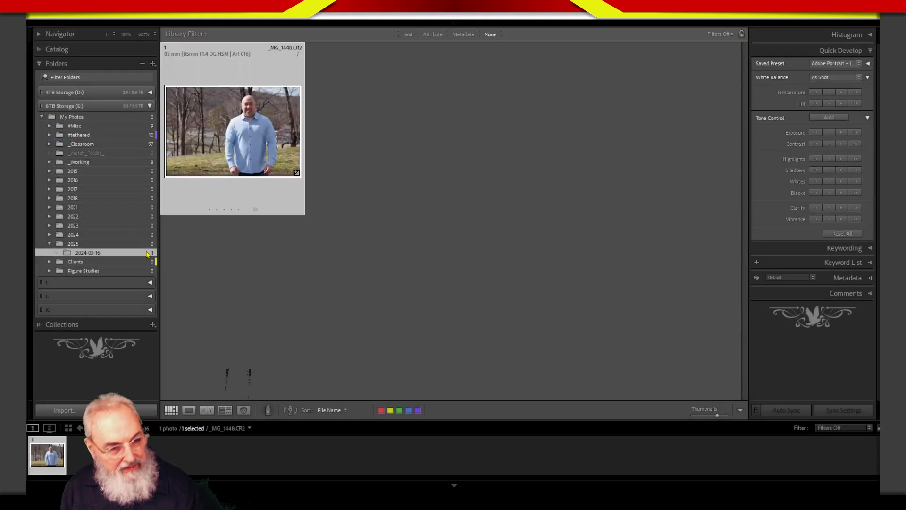
# - Delete the photo _MG_1448.CR2 in the 2024-03-16 folder from disk and remove the 2025 folder from the catalog
pyautogui.press('Delete')
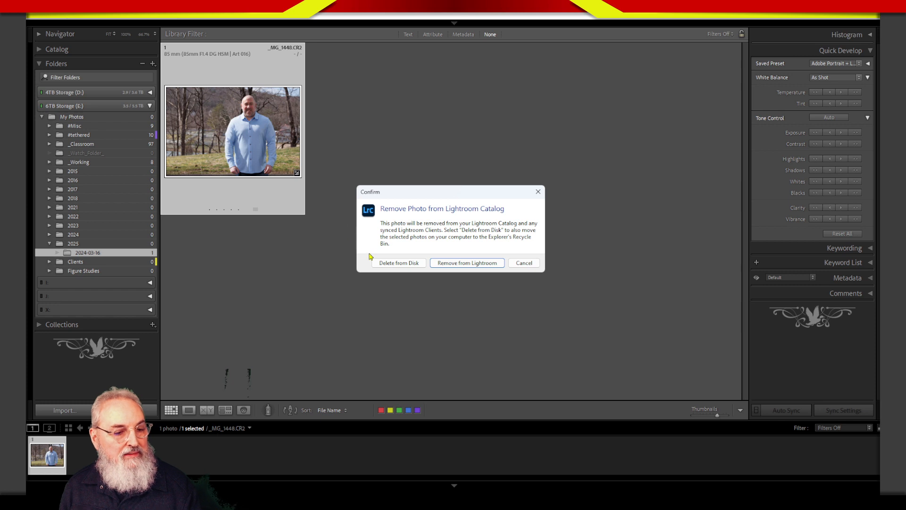
pyautogui.click(398, 262)
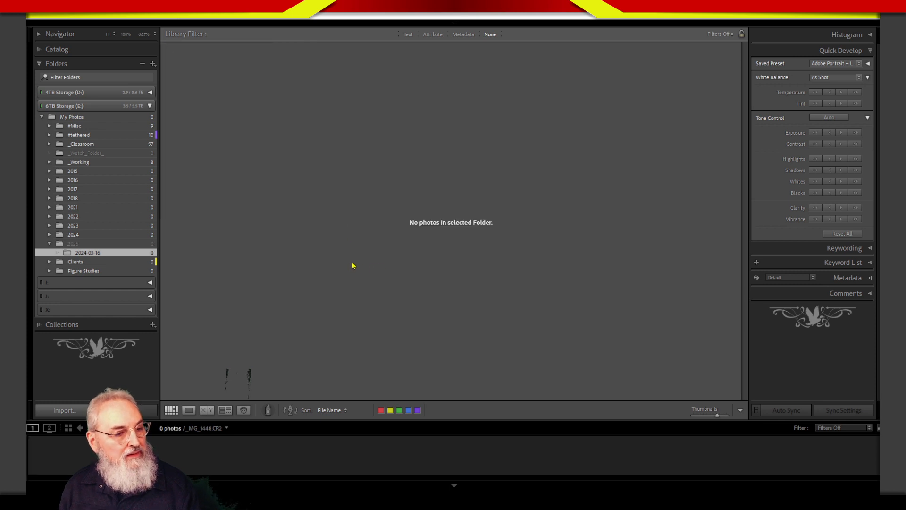
pyautogui.click(113, 245)
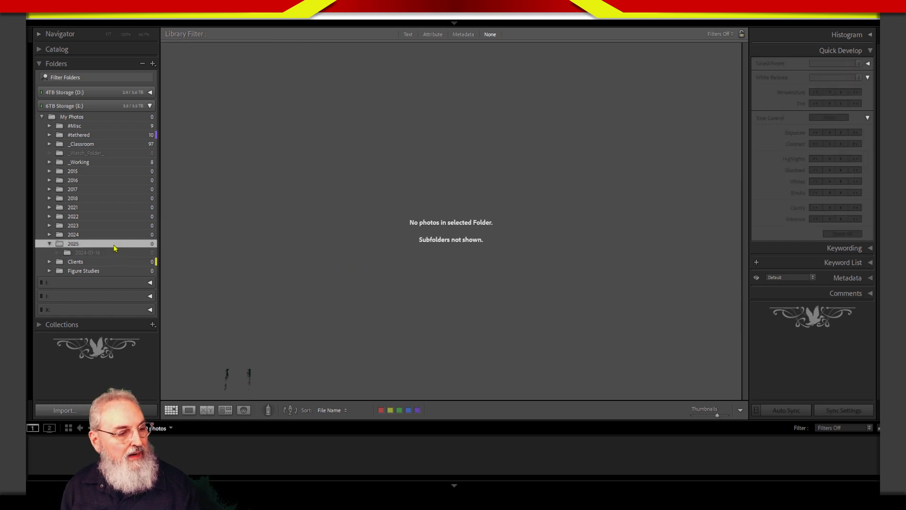
pyautogui.rightClick(109, 249)
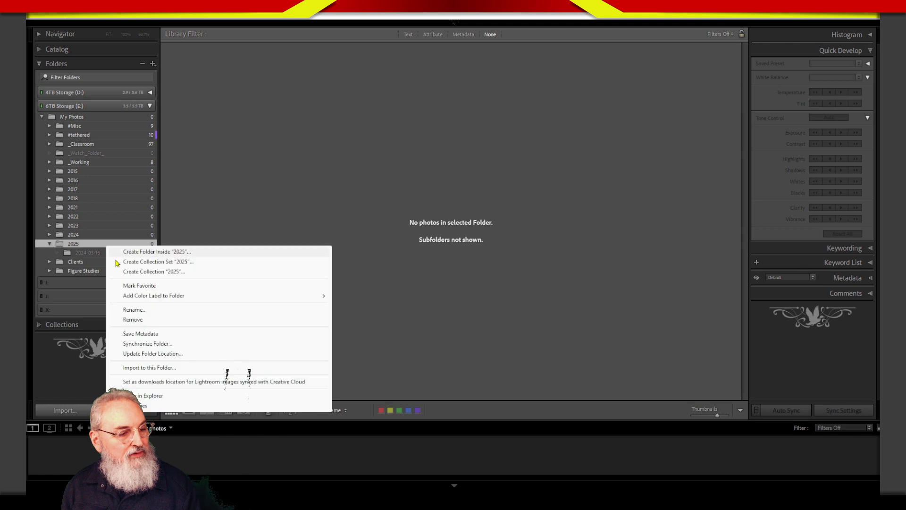
pyautogui.click(133, 320)
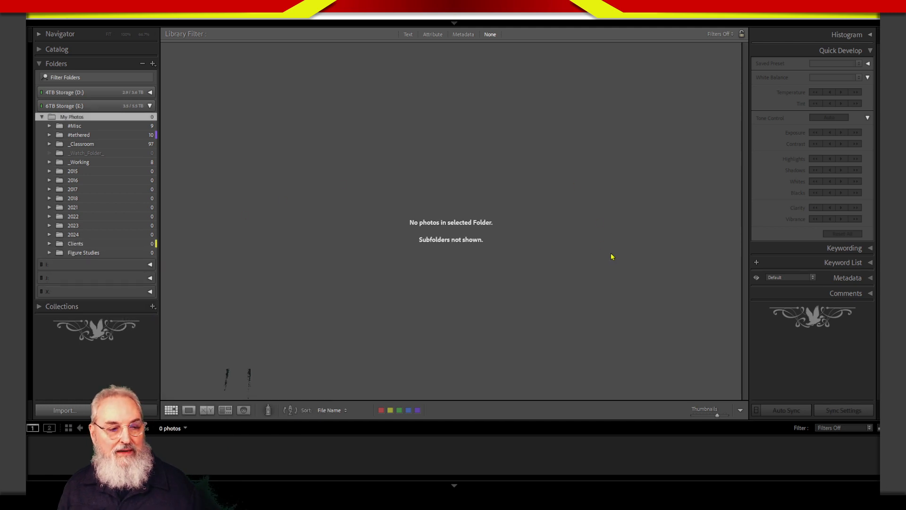
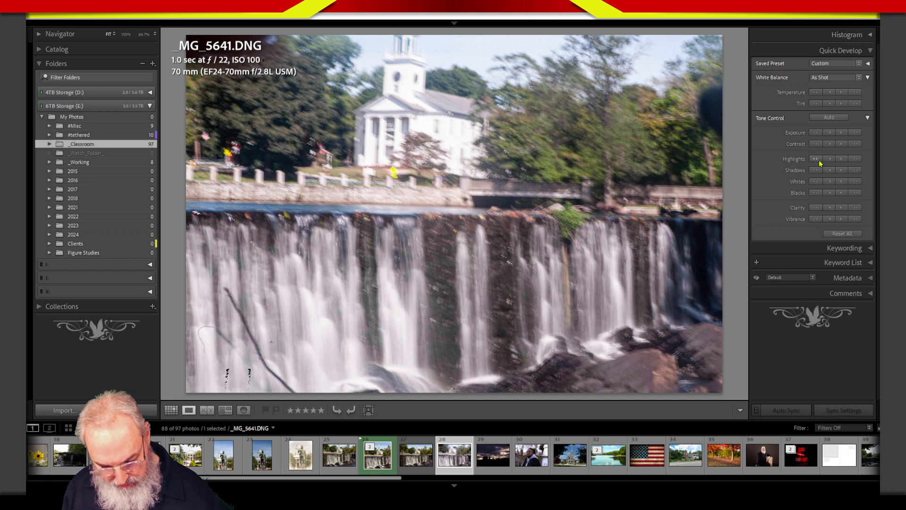
# - Open _MG_5641.DNG in the Develop module and set Dehaze to +53
pyautogui.press('d')
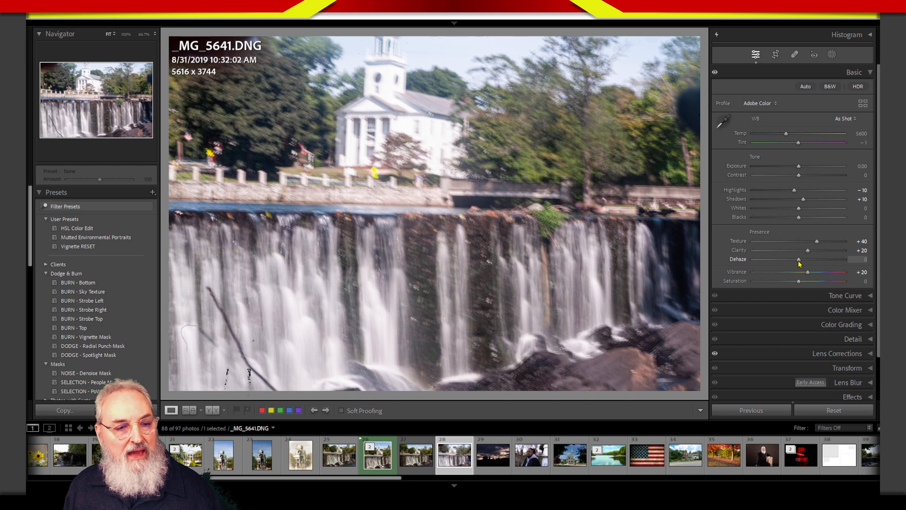
pyautogui.moveTo(799, 262); pyautogui.dragTo(823, 258)
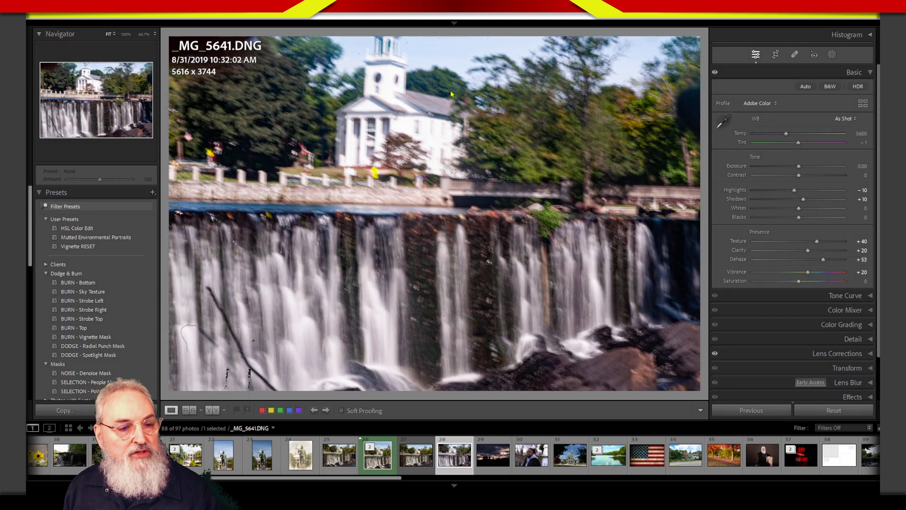
# - Circle the church roof and examine the church at 66.7% and 50% zoom
pyautogui.moveTo(451, 89)
pyautogui.mouseDown()
pyautogui.moveTo(410, 76)
pyautogui.moveTo(401, 134)
pyautogui.moveTo(472, 120)
pyautogui.moveTo(409, 83)
pyautogui.moveTo(425, 148)
pyautogui.moveTo(441, 76)
pyautogui.moveTo(394, 132)
pyautogui.moveTo(468, 100)
pyautogui.moveTo(381, 126)
pyautogui.mouseUp()
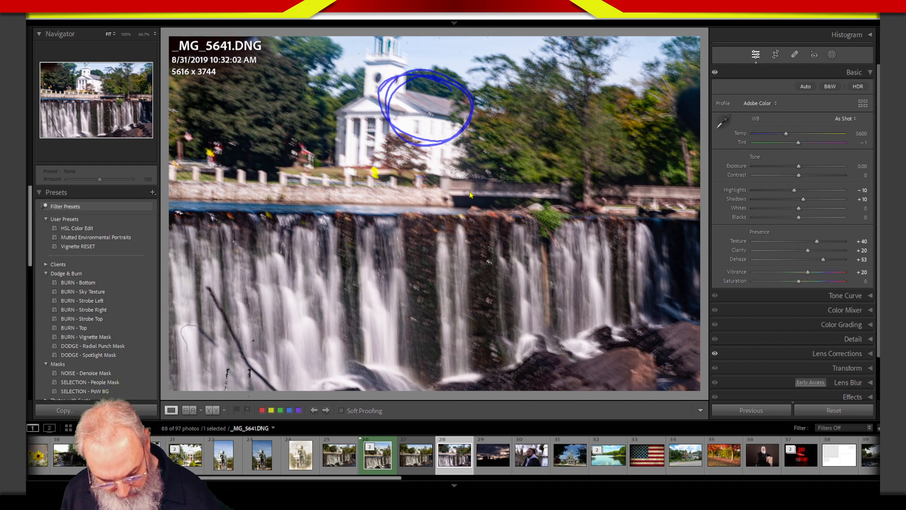
pyautogui.hotkey('alt', 'c')
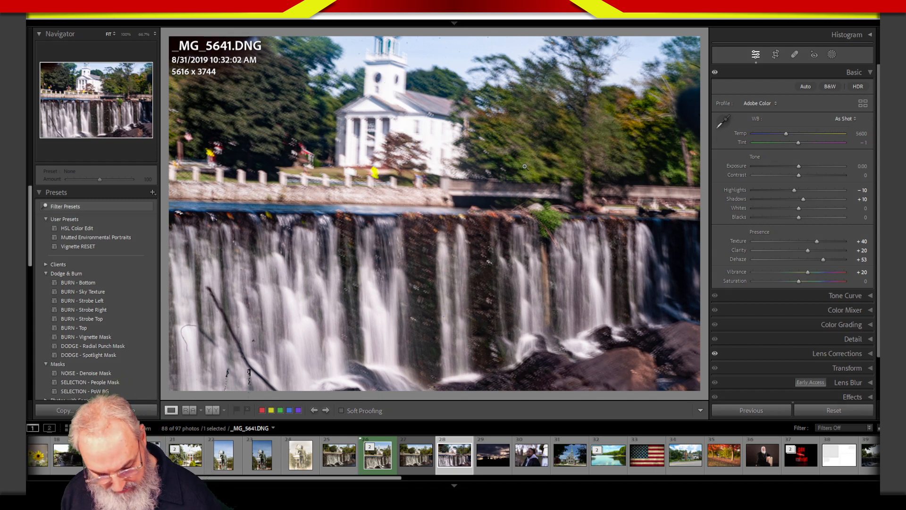
pyautogui.click(516, 179)
pyautogui.moveTo(443, 83); pyautogui.dragTo(559, 264)
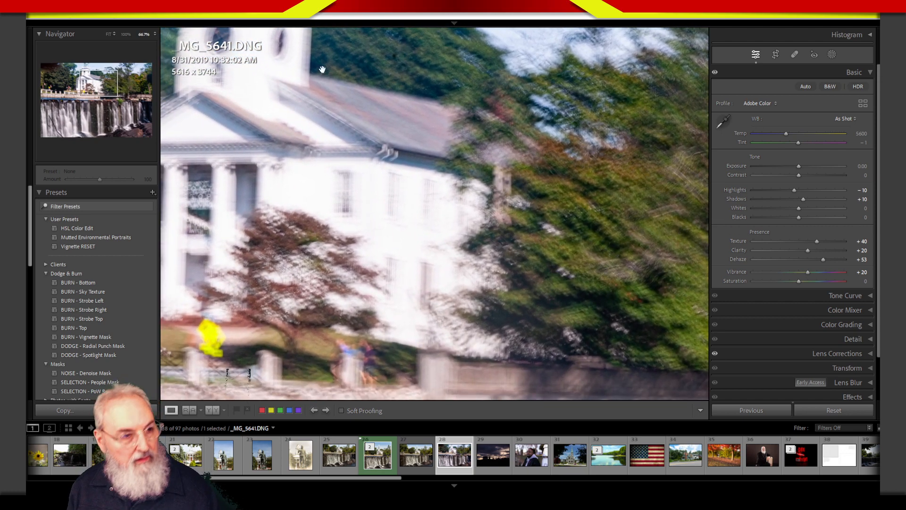
pyautogui.click(154, 34)
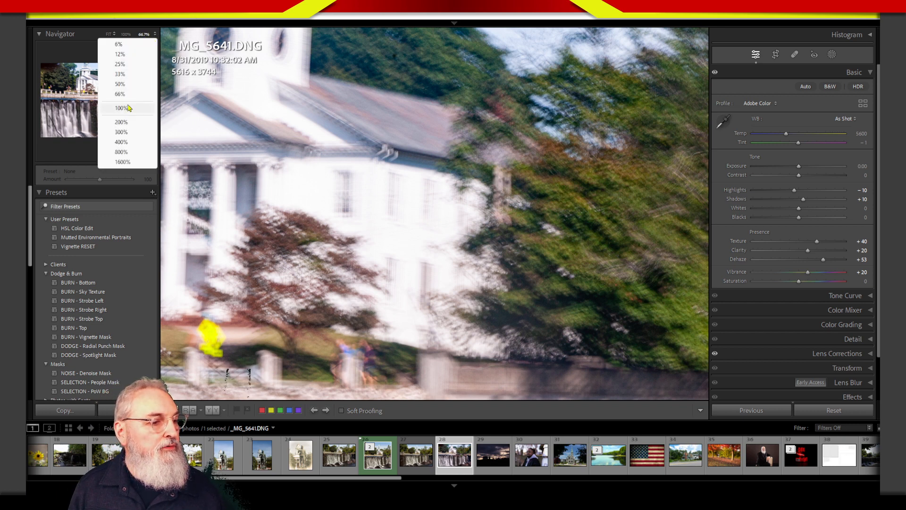
pyautogui.click(130, 85)
pyautogui.moveTo(409, 177); pyautogui.dragTo(422, 255)
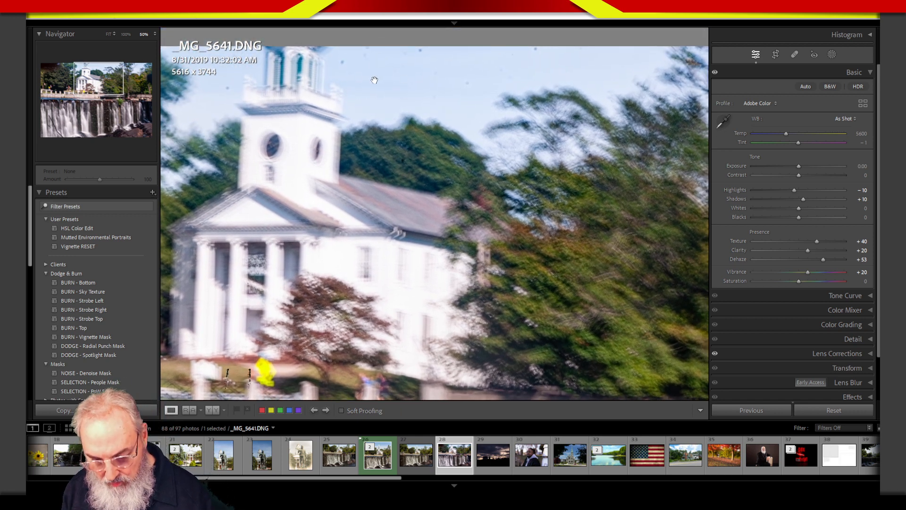
# - Examine the church roof and the trees beside it at 50%, marking both areas, and return to the fitted view
pyautogui.moveTo(439, 189)
pyautogui.mouseDown()
pyautogui.moveTo(339, 164)
pyautogui.moveTo(465, 167)
pyautogui.moveTo(474, 203)
pyautogui.moveTo(330, 156)
pyautogui.mouseUp()
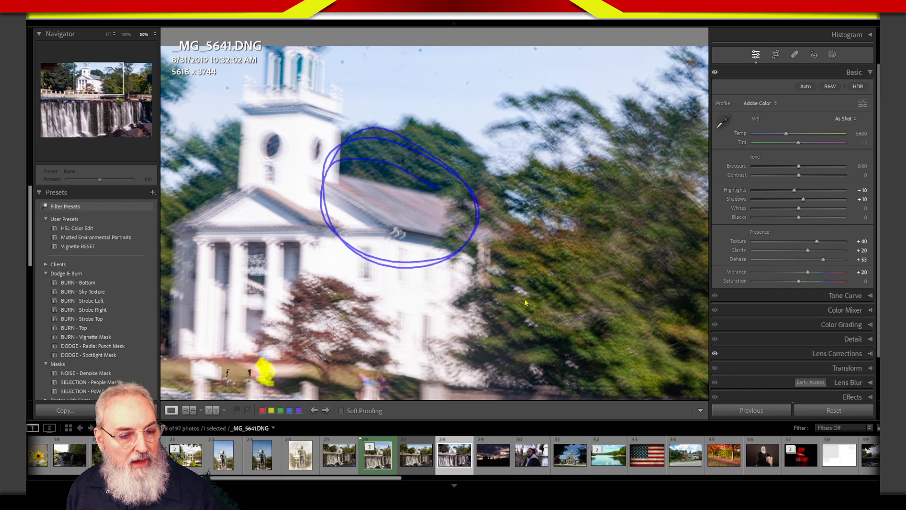
pyautogui.moveTo(618, 179)
pyautogui.mouseDown()
pyautogui.moveTo(670, 330)
pyautogui.moveTo(594, 352)
pyautogui.moveTo(526, 245)
pyautogui.moveTo(607, 356)
pyautogui.mouseUp()
pyautogui.press('Escape')
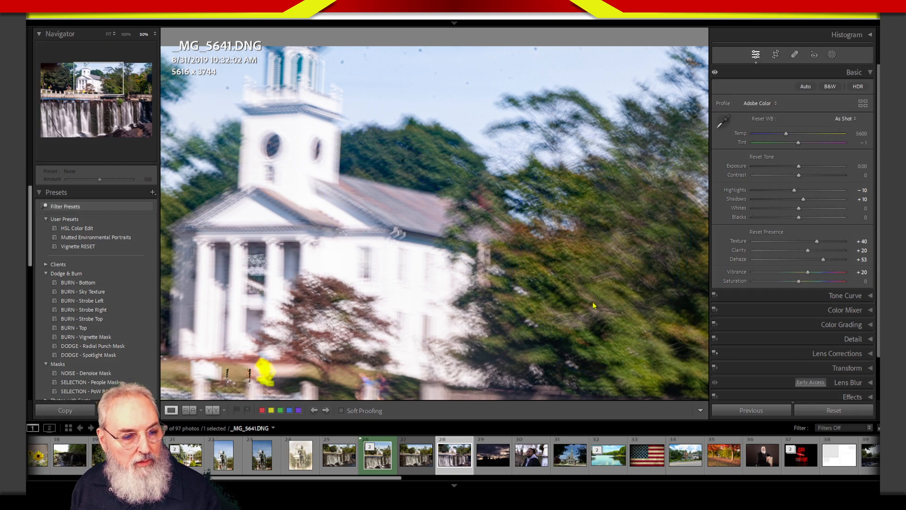
pyautogui.moveTo(583, 333); pyautogui.dragTo(456, 263)
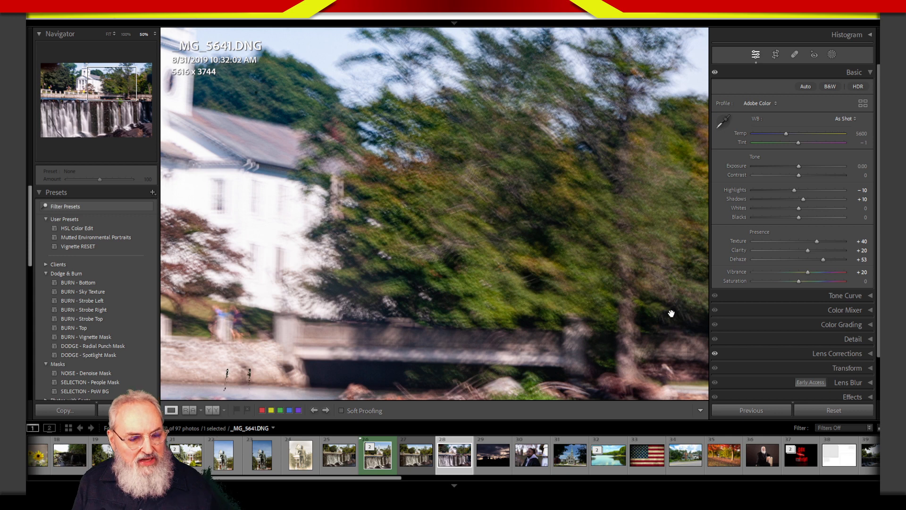
pyautogui.moveTo(486, 292); pyautogui.dragTo(501, 306)
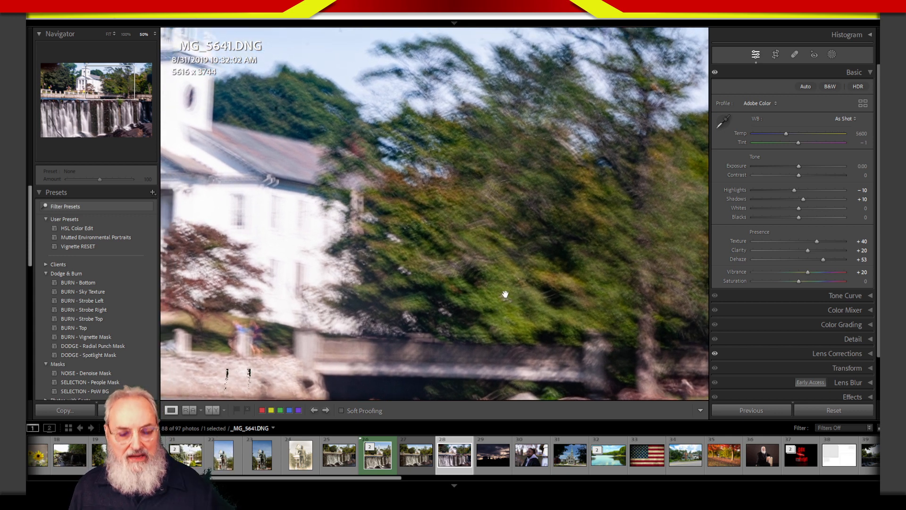
pyautogui.click(548, 232)
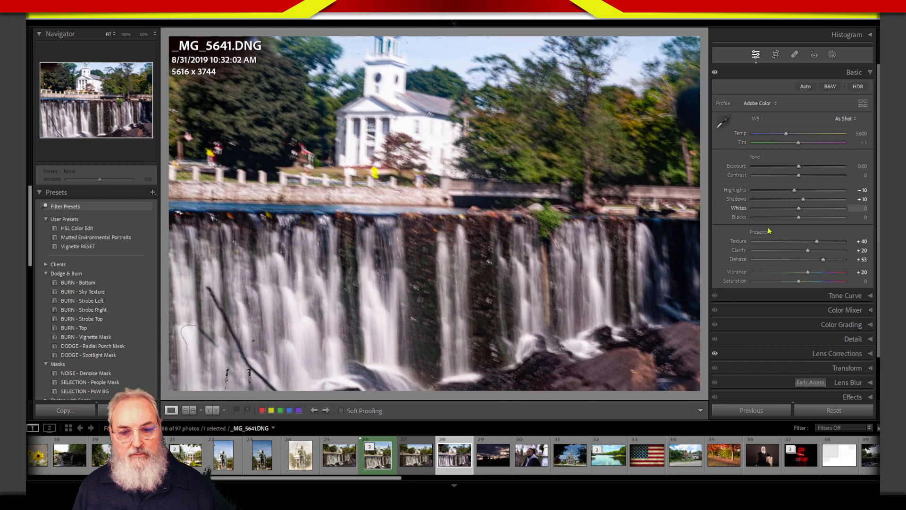
# - Reset the Shadows and Highlights sliders, and reset all remaining develop settings of the photo
pyautogui.doubleClick(737, 200)
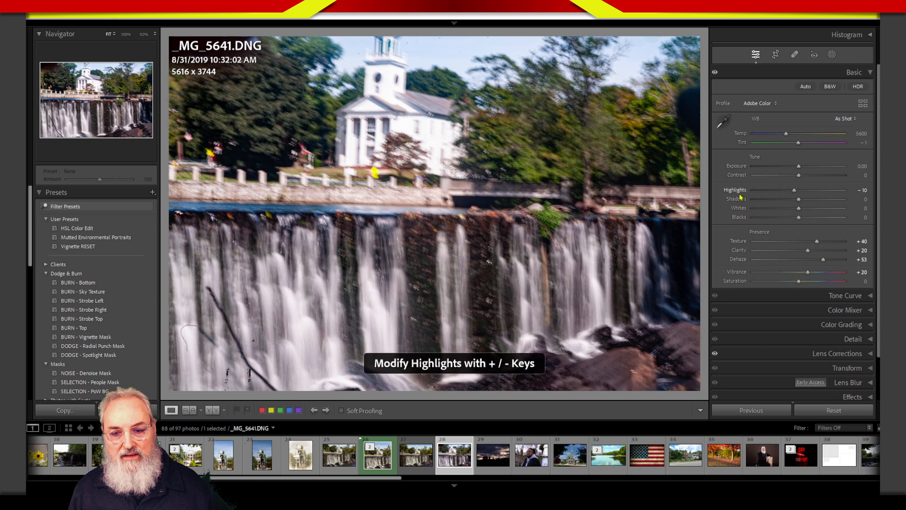
pyautogui.doubleClick(739, 191)
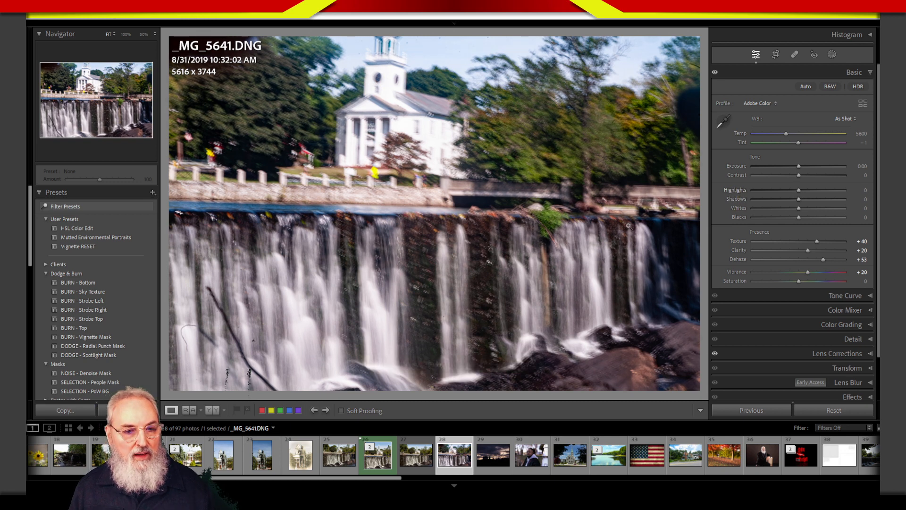
pyautogui.click(840, 409)
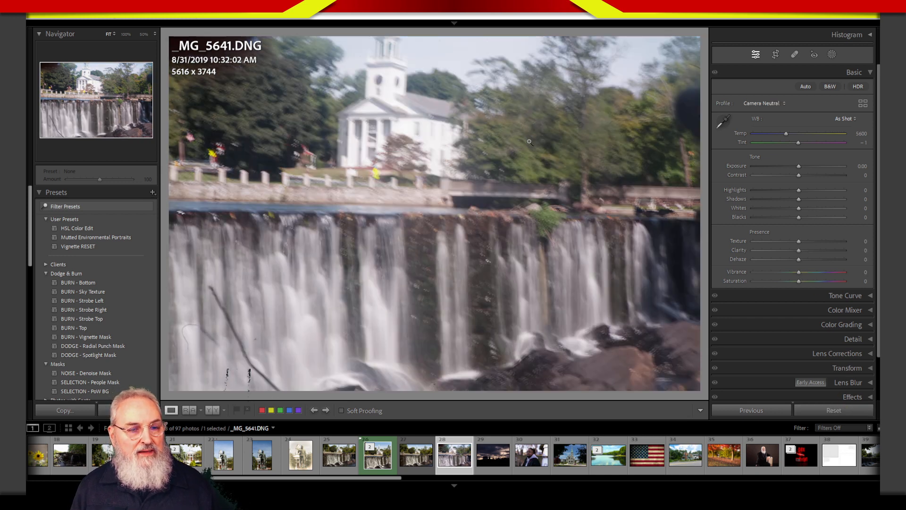
# - Examine the church, trees and bridge at 50% zoom without any adjustments
pyautogui.click(526, 126)
pyautogui.click(526, 126)
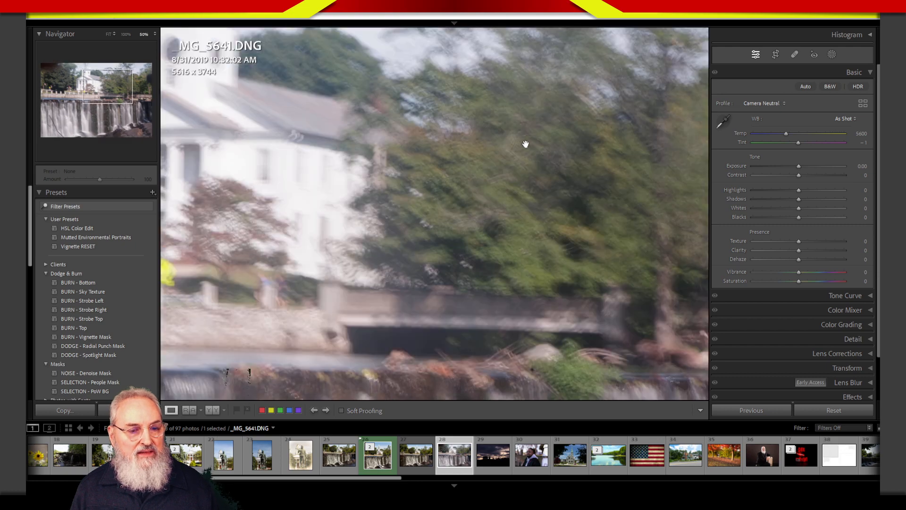
pyautogui.click(529, 146)
pyautogui.click(532, 149)
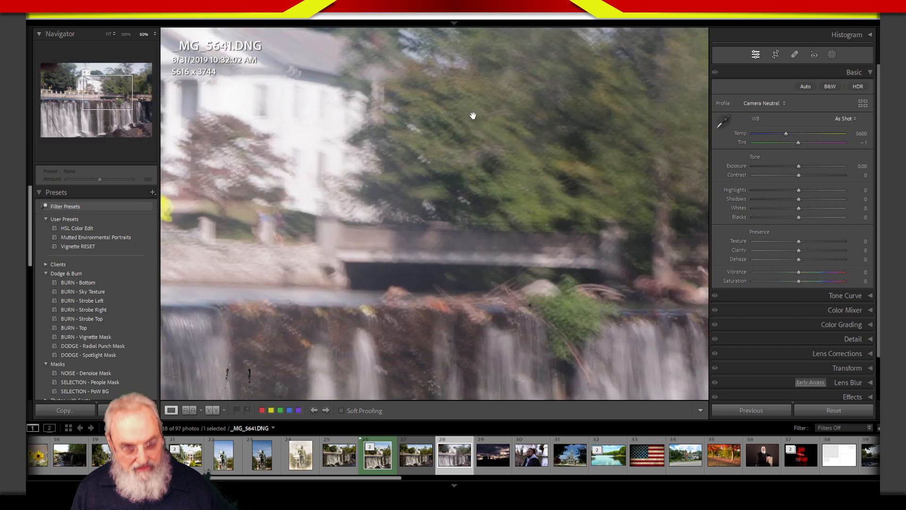
pyautogui.moveTo(474, 115); pyautogui.dragTo(553, 218)
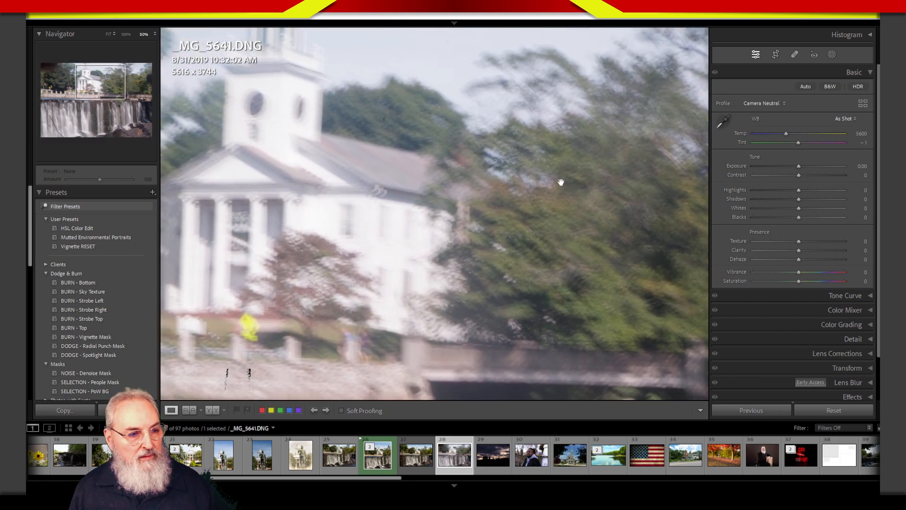
pyautogui.moveTo(506, 169); pyautogui.dragTo(518, 181)
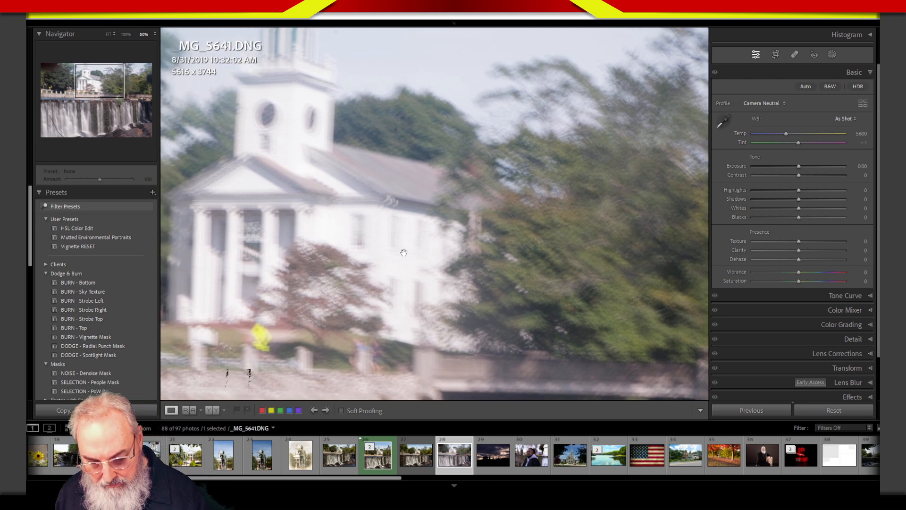
# - Circle the church roof, the tower and the trees to compare their detail, and clear the markings
pyautogui.moveTo(419, 156)
pyautogui.mouseDown()
pyautogui.moveTo(393, 150)
pyautogui.moveTo(444, 211)
pyautogui.moveTo(342, 154)
pyautogui.mouseUp()
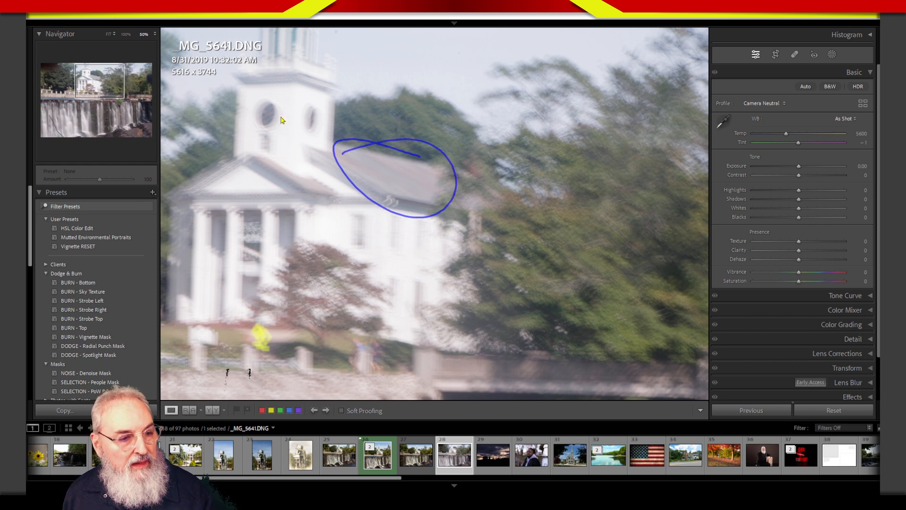
pyautogui.moveTo(258, 90)
pyautogui.mouseDown()
pyautogui.moveTo(334, 142)
pyautogui.moveTo(245, 102)
pyautogui.mouseUp()
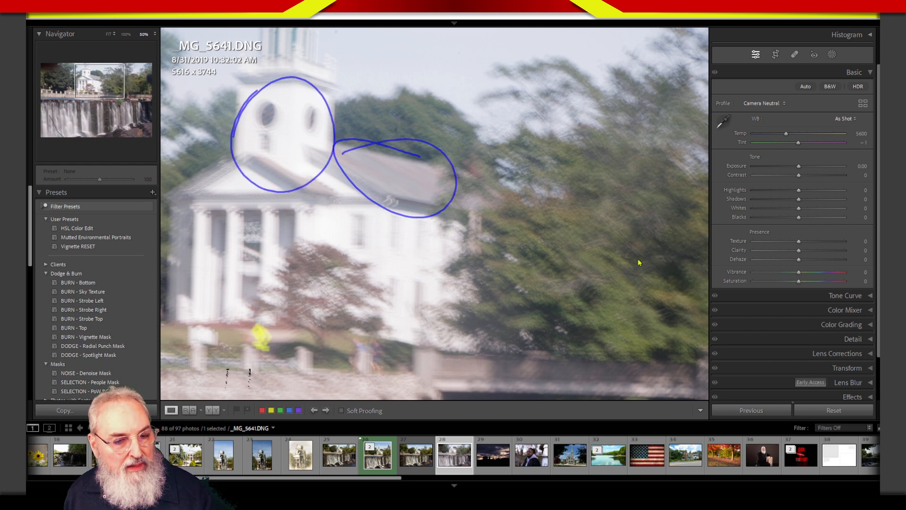
pyautogui.moveTo(617, 193)
pyautogui.mouseDown()
pyautogui.moveTo(653, 198)
pyautogui.moveTo(512, 283)
pyautogui.mouseUp()
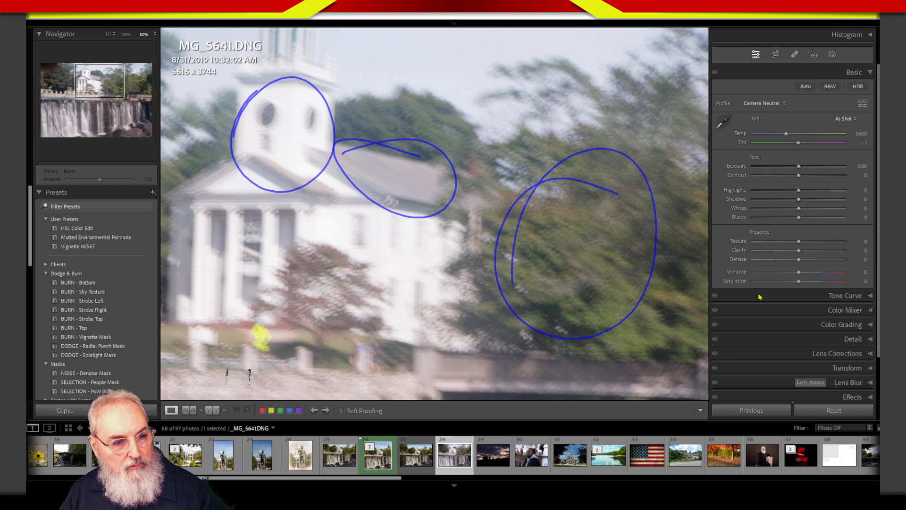
pyautogui.press('Escape')
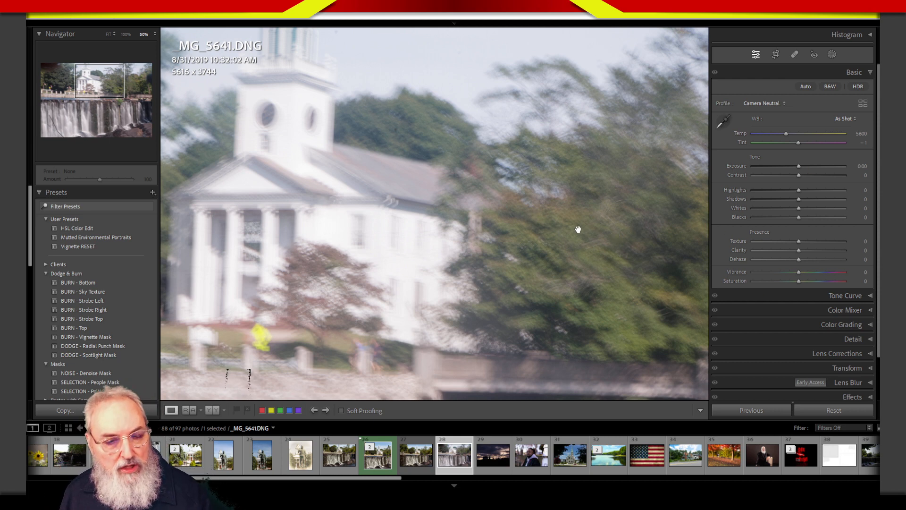
pyautogui.moveTo(579, 229)
pyautogui.mouseDown()
pyautogui.moveTo(566, 211)
pyautogui.moveTo(511, 263)
pyautogui.moveTo(518, 241)
pyautogui.moveTo(511, 205)
pyautogui.moveTo(474, 207)
pyautogui.moveTo(546, 230)
pyautogui.moveTo(453, 251)
pyautogui.mouseUp()
pyautogui.hotkey('ctrl', '2')
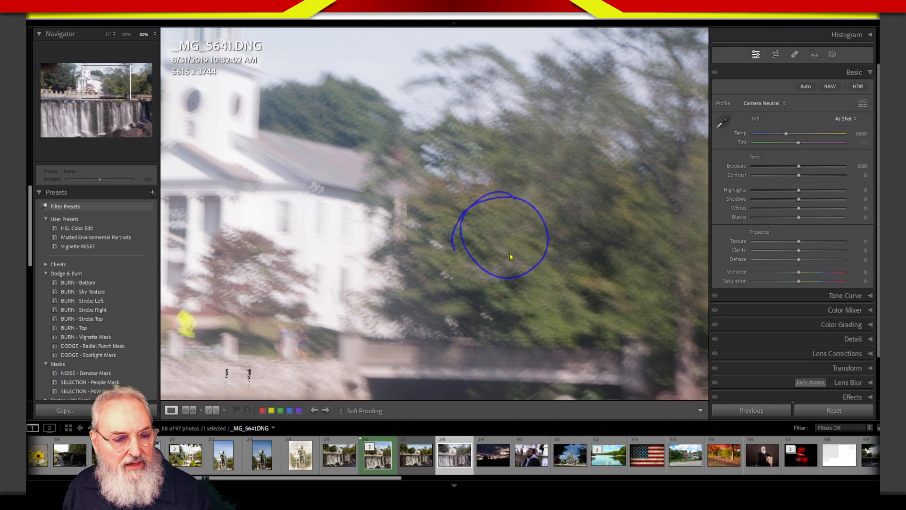
pyautogui.press('Escape')
pyautogui.moveTo(505, 246)
pyautogui.mouseDown()
pyautogui.moveTo(585, 230)
pyautogui.moveTo(576, 263)
pyautogui.moveTo(536, 267)
pyautogui.mouseUp()
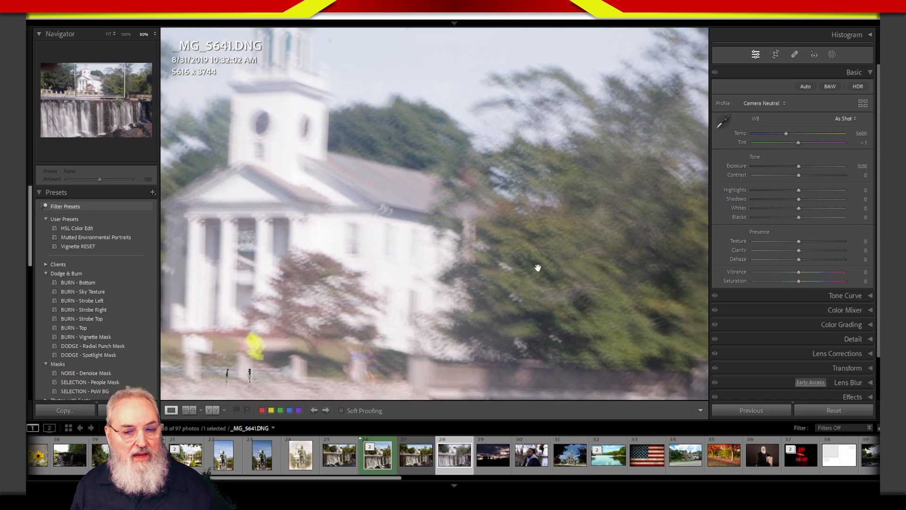
# - Set Saturation to -3 and raise Dehaze to +53 and on to +66
pyautogui.moveTo(799, 282); pyautogui.dragTo(797, 281)
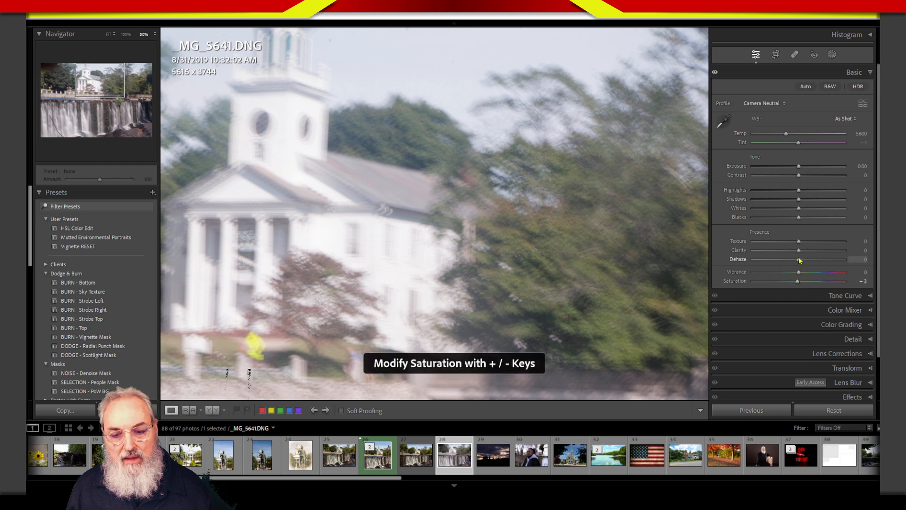
pyautogui.moveTo(799, 260); pyautogui.dragTo(825, 267)
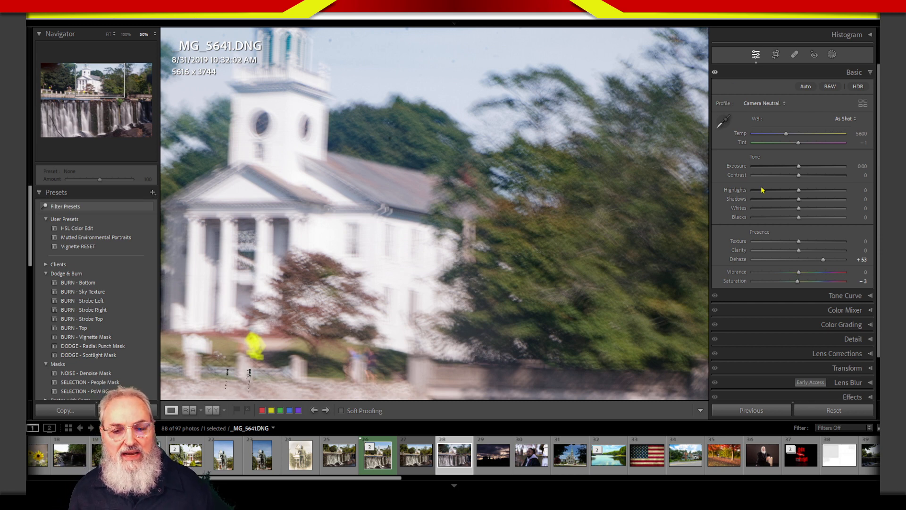
pyautogui.moveTo(823, 263); pyautogui.dragTo(830, 266)
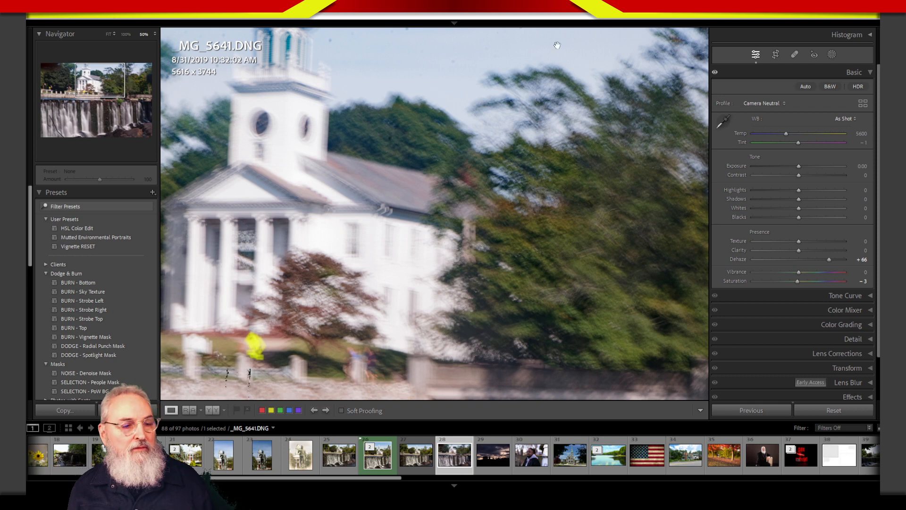
# - Examine the sky, church and stone wall at 50% zoom, and return to the fitted view
pyautogui.moveTo(259, 61); pyautogui.dragTo(311, 103)
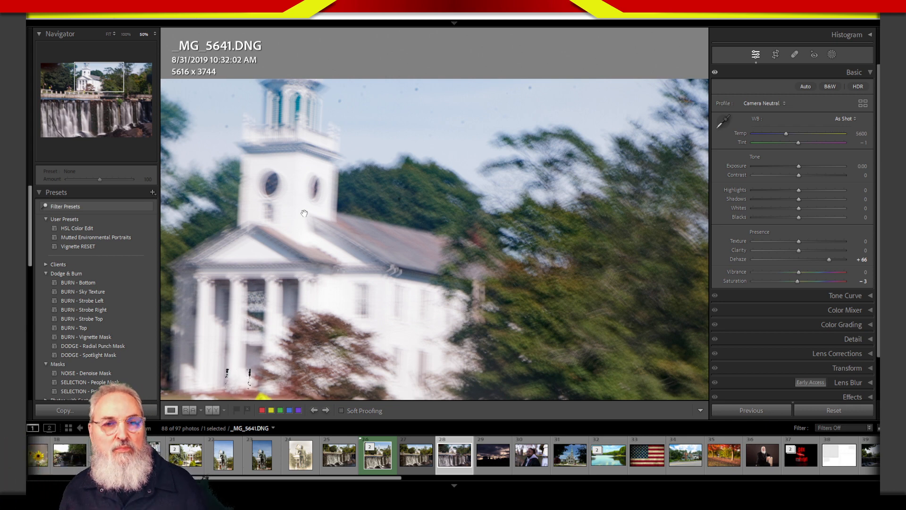
pyautogui.moveTo(385, 339); pyautogui.dragTo(409, 289)
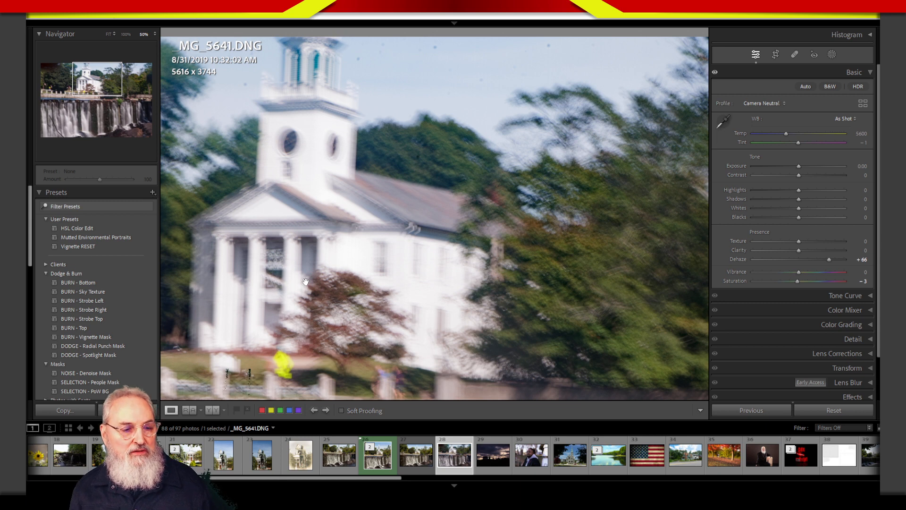
pyautogui.moveTo(461, 340); pyautogui.dragTo(439, 266)
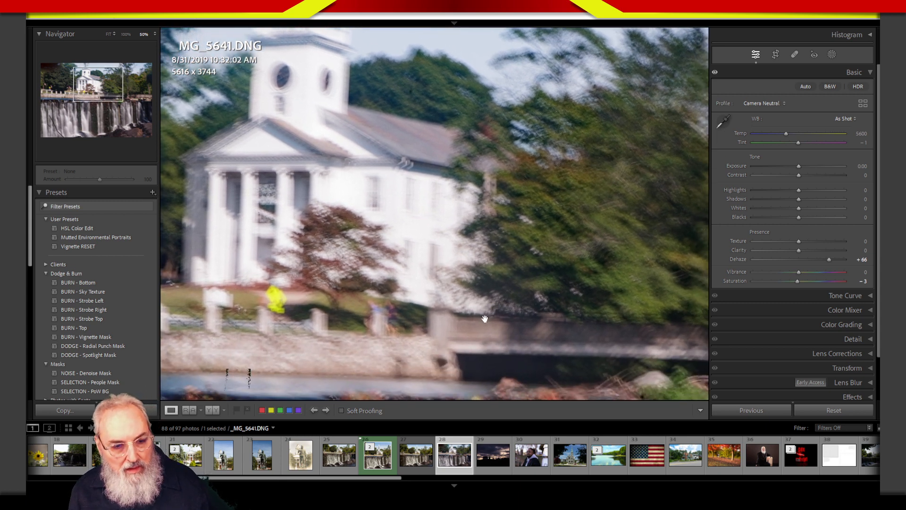
pyautogui.click(493, 345)
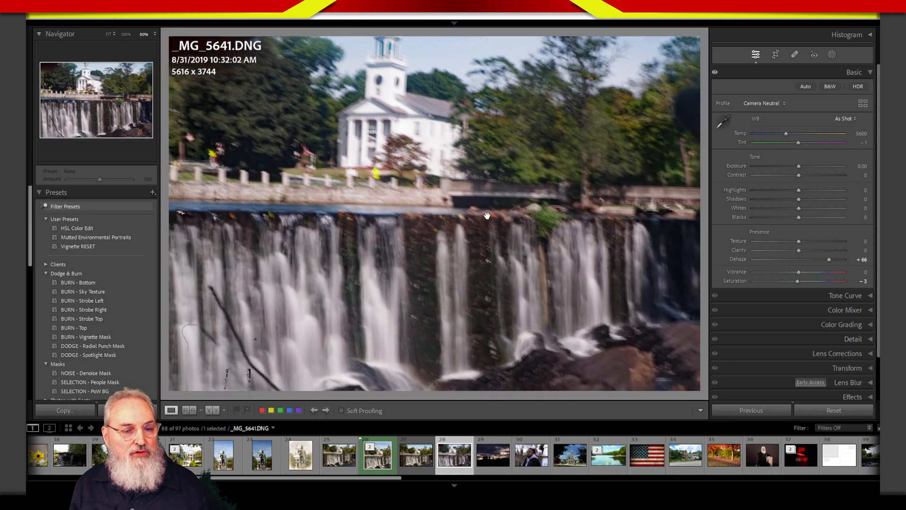
pyautogui.click(487, 248)
pyautogui.click(491, 246)
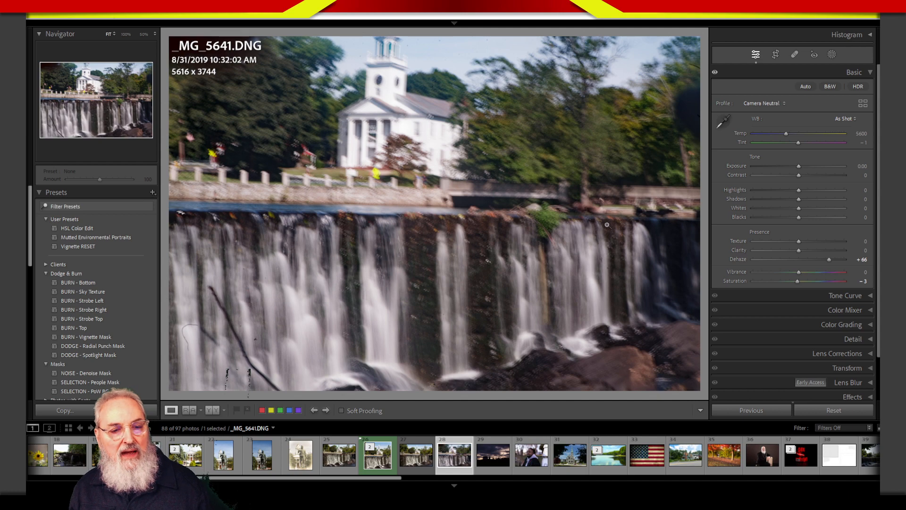
# - Try Dehaze at +70 and -3, and leave it at -52
pyautogui.moveTo(829, 260)
pyautogui.mouseDown()
pyautogui.moveTo(795, 266)
pyautogui.moveTo(831, 270)
pyautogui.mouseUp()
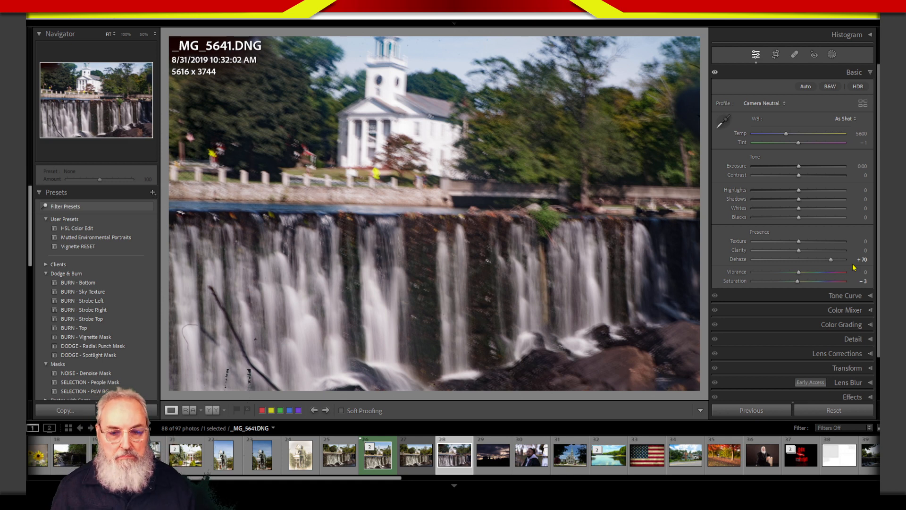
pyautogui.moveTo(808, 260); pyautogui.dragTo(798, 259)
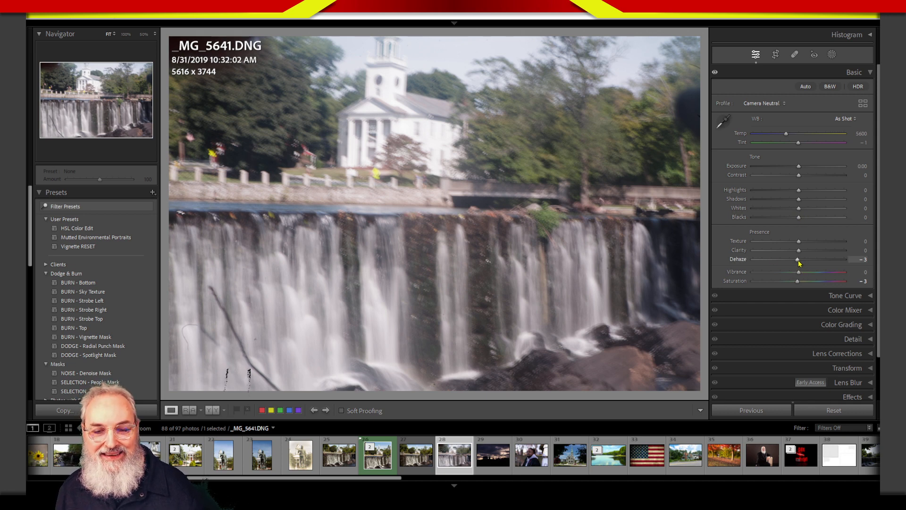
pyautogui.moveTo(800, 263); pyautogui.dragTo(775, 263)
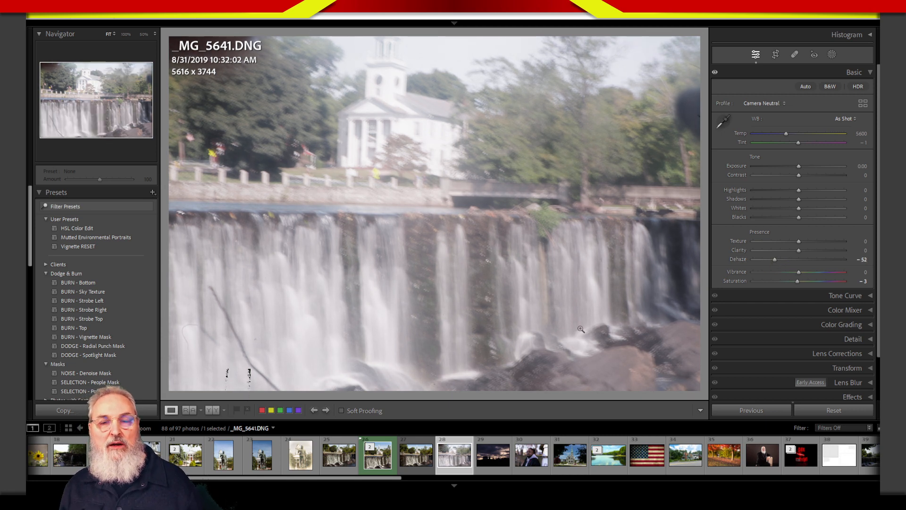